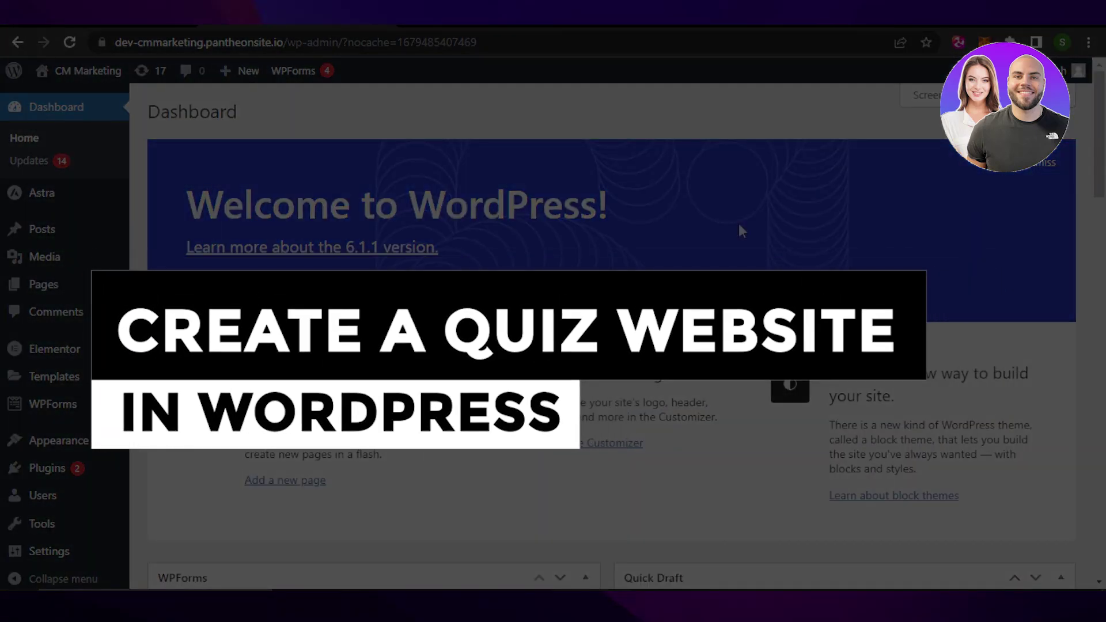
Go to the Plugins > Add New page in the WordPress admin
{"action": "scroll", "coordinate": [1094, 178], "scroll_direction": "down", "scroll_amount": 3}
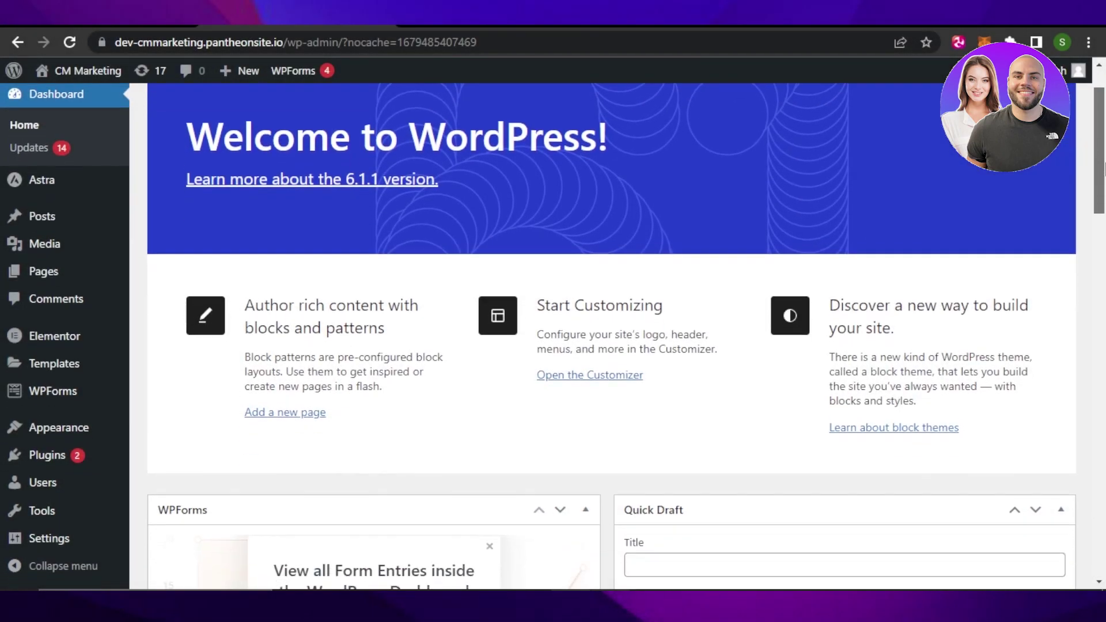
{"action": "scroll", "coordinate": [1100, 115], "scroll_direction": "up", "scroll_amount": 3}
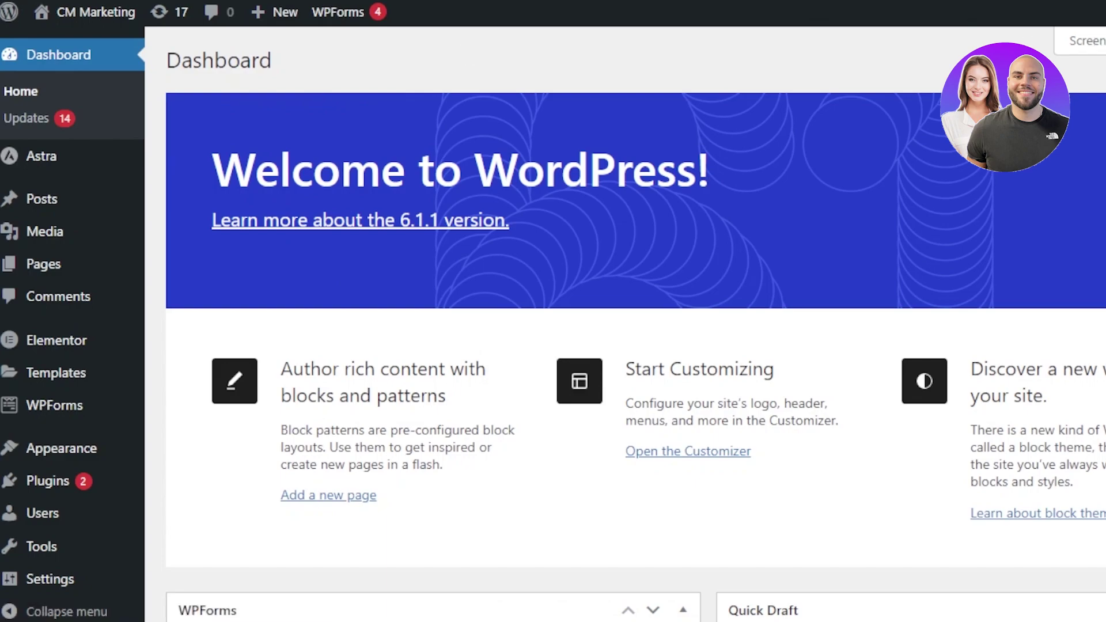
{"action": "scroll", "coordinate": [862, 72], "scroll_direction": "down", "scroll_amount": 2}
{"action": "scroll", "coordinate": [863, 71], "scroll_direction": "up", "scroll_amount": 2}
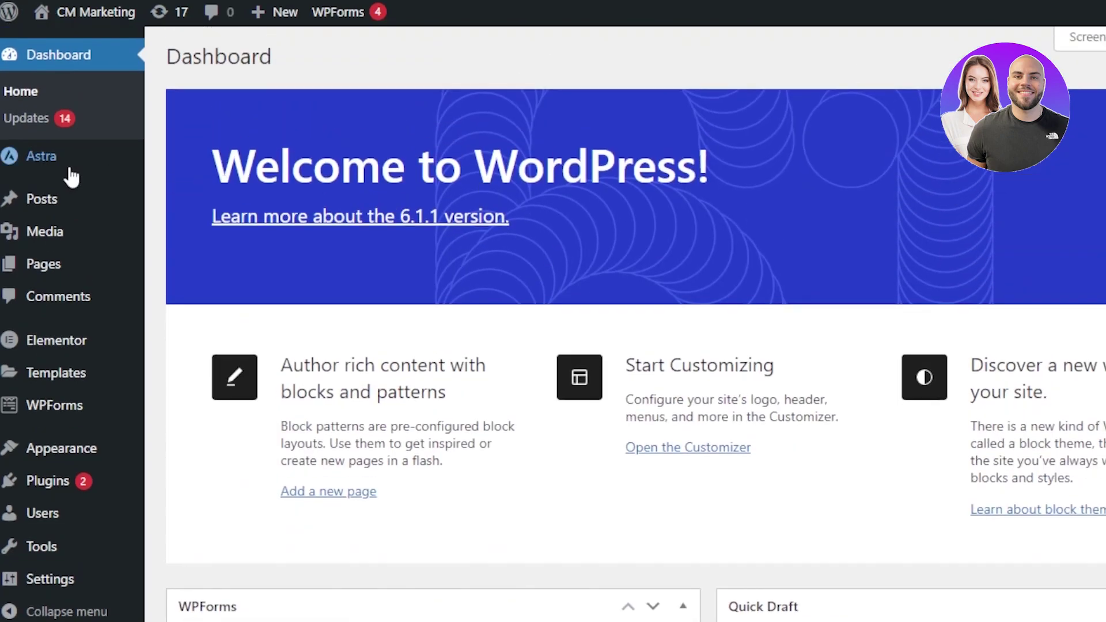
{"action": "mouse_move", "coordinate": [131, 141]}
{"action": "scroll", "coordinate": [403, 411], "scroll_direction": "down", "scroll_amount": 4}
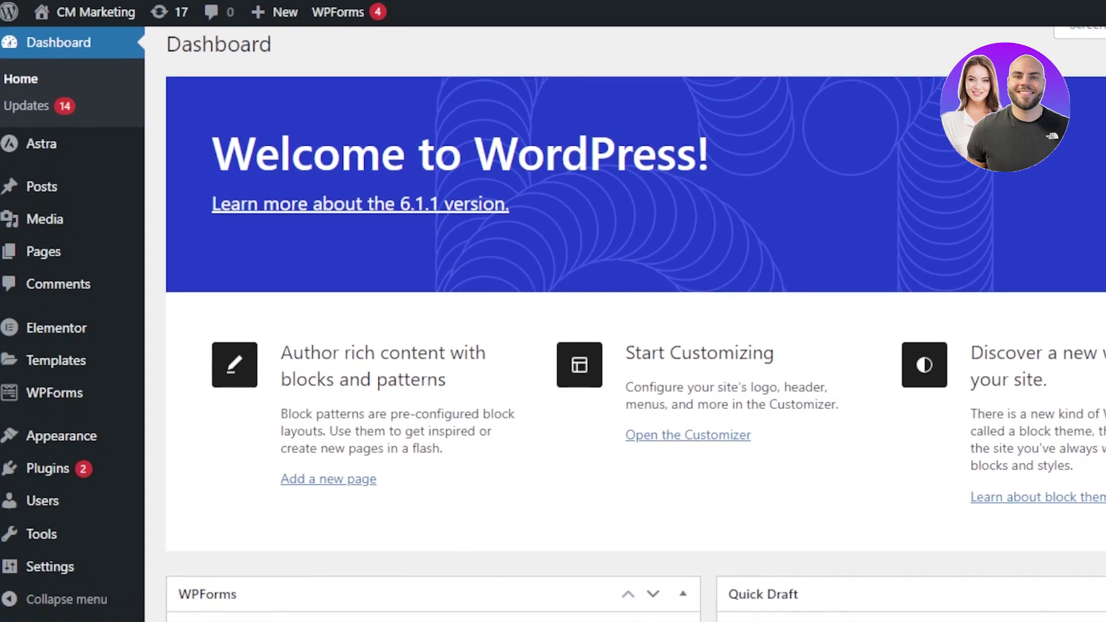
{"action": "mouse_move", "coordinate": [62, 446]}
{"action": "mouse_move", "coordinate": [53, 467]}
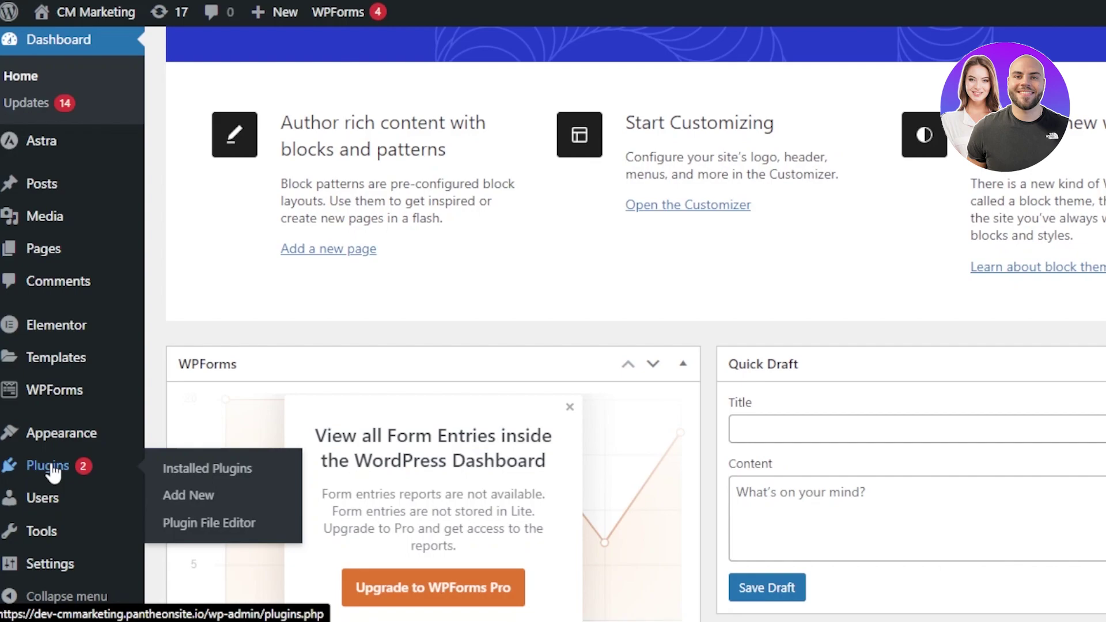
{"action": "left_click", "coordinate": [188, 469]}
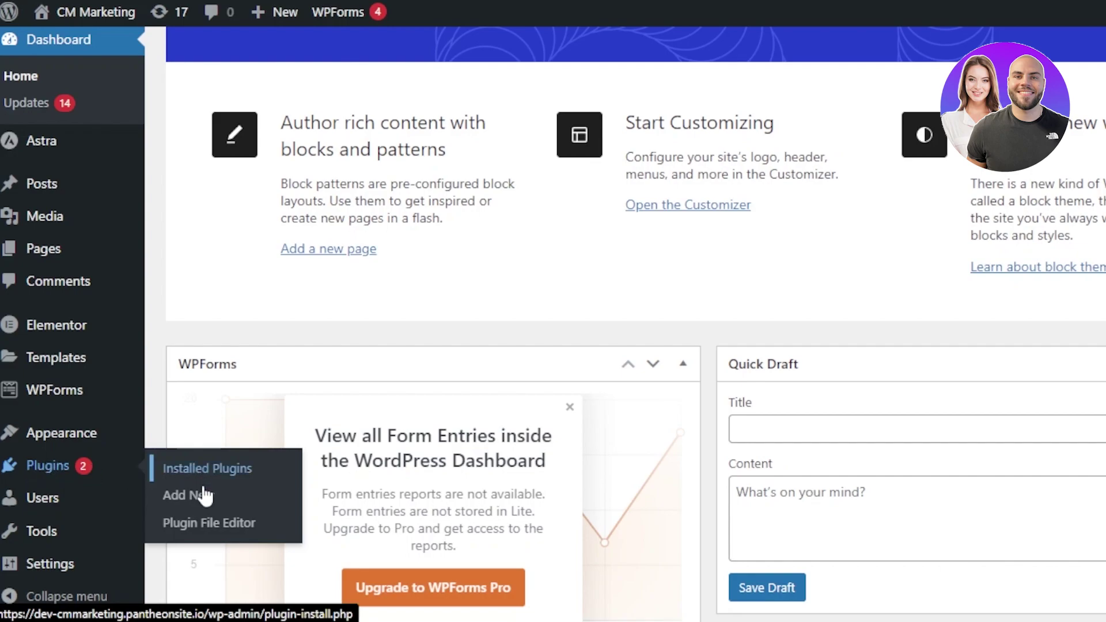
{"action": "left_click", "coordinate": [204, 495]}
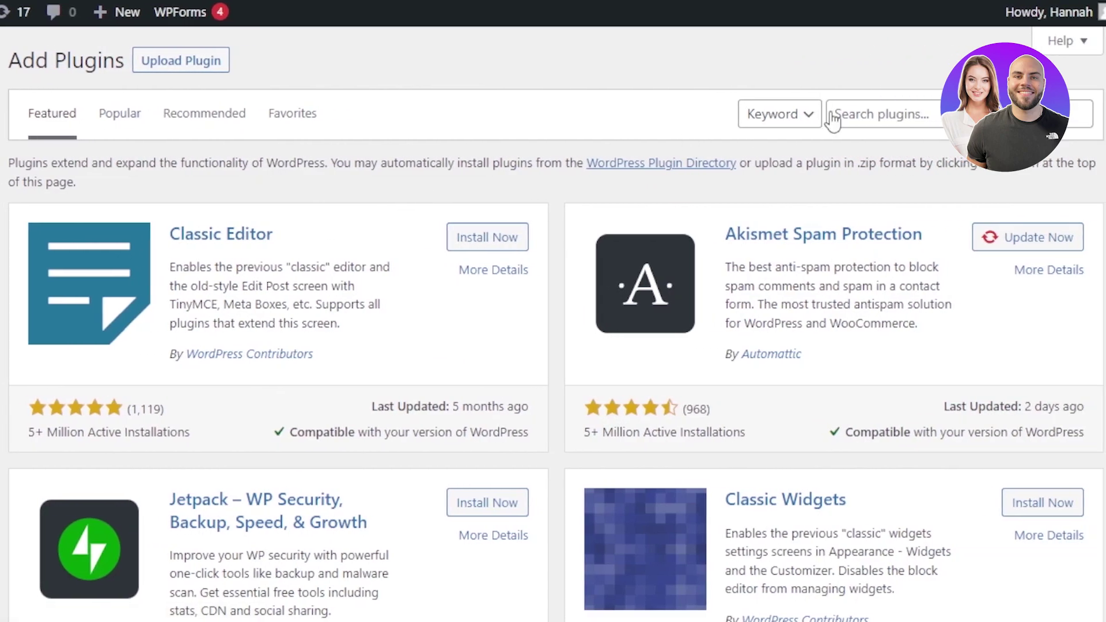
Search plugins for 'quiz', browse the 355 results and highlight Quiz Maker's active installations
{"action": "left_click", "coordinate": [907, 109]}
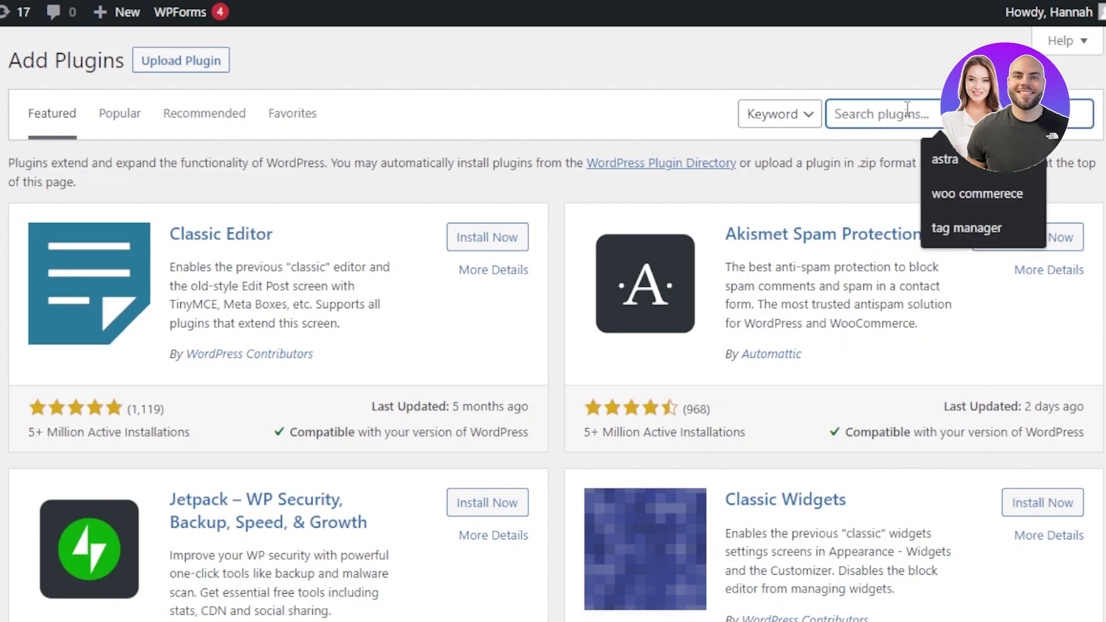
{"action": "type", "text": "quiz"}
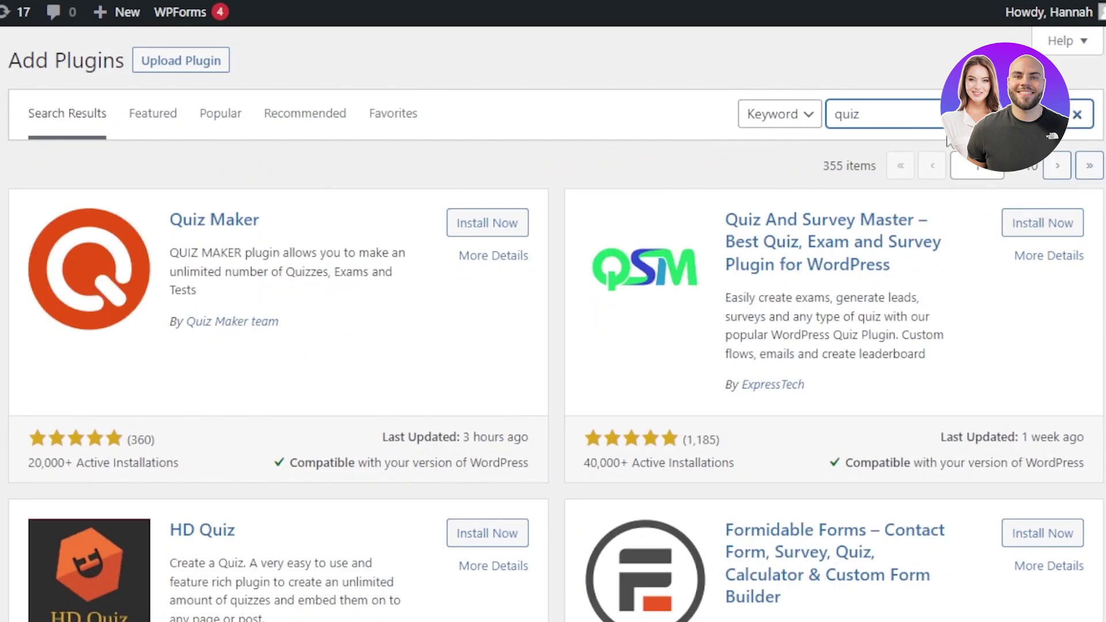
{"action": "scroll", "coordinate": [553, 322], "scroll_direction": "down", "scroll_amount": 10}
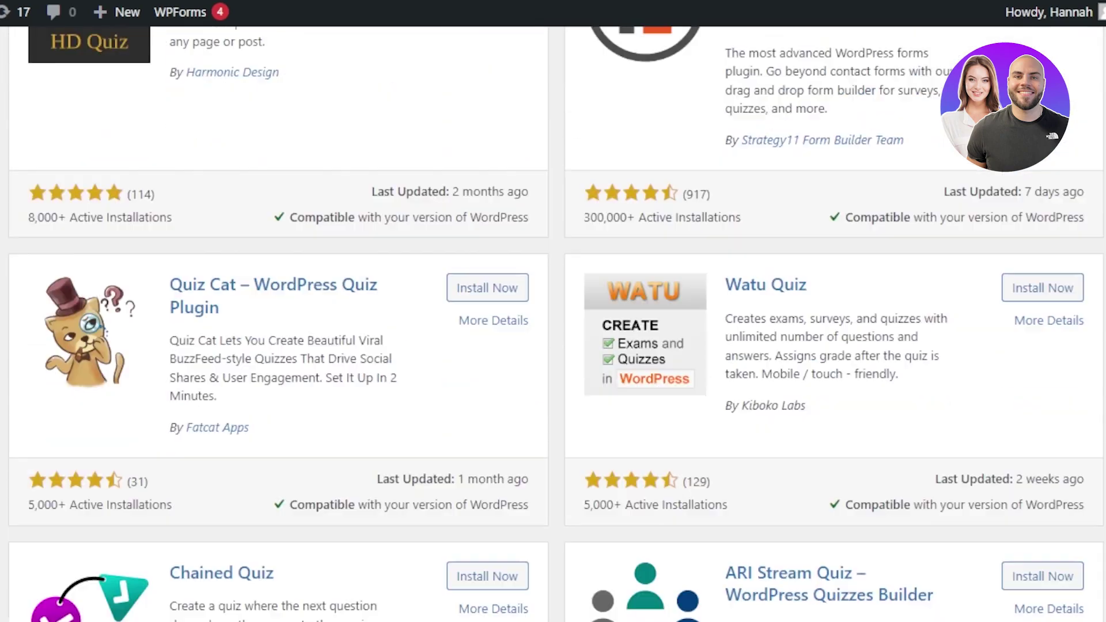
{"action": "scroll", "coordinate": [553, 323], "scroll_direction": "down", "scroll_amount": 3}
{"action": "scroll", "coordinate": [553, 322], "scroll_direction": "up", "scroll_amount": 7}
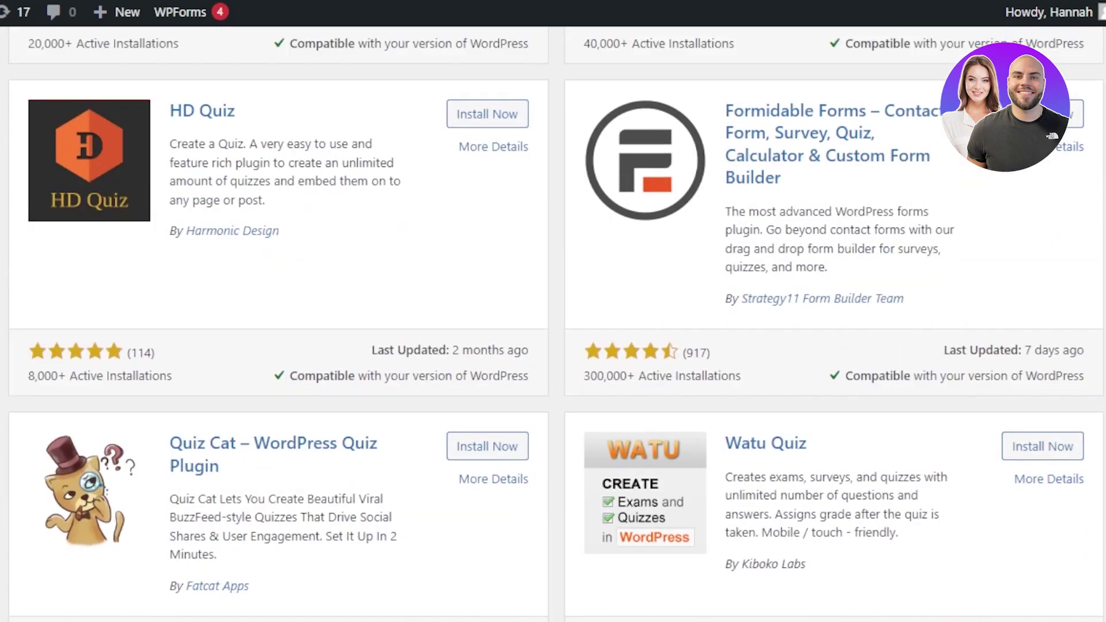
{"action": "scroll", "coordinate": [135, 178], "scroll_direction": "up", "scroll_amount": 6}
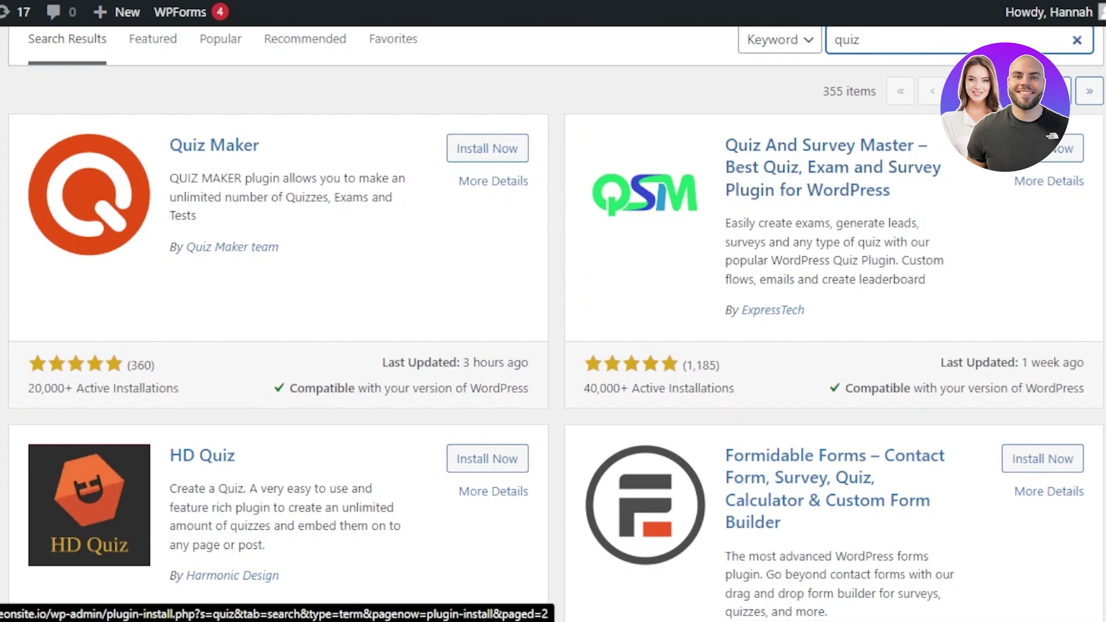
{"action": "scroll", "coordinate": [556, 322], "scroll_direction": "down", "scroll_amount": 3}
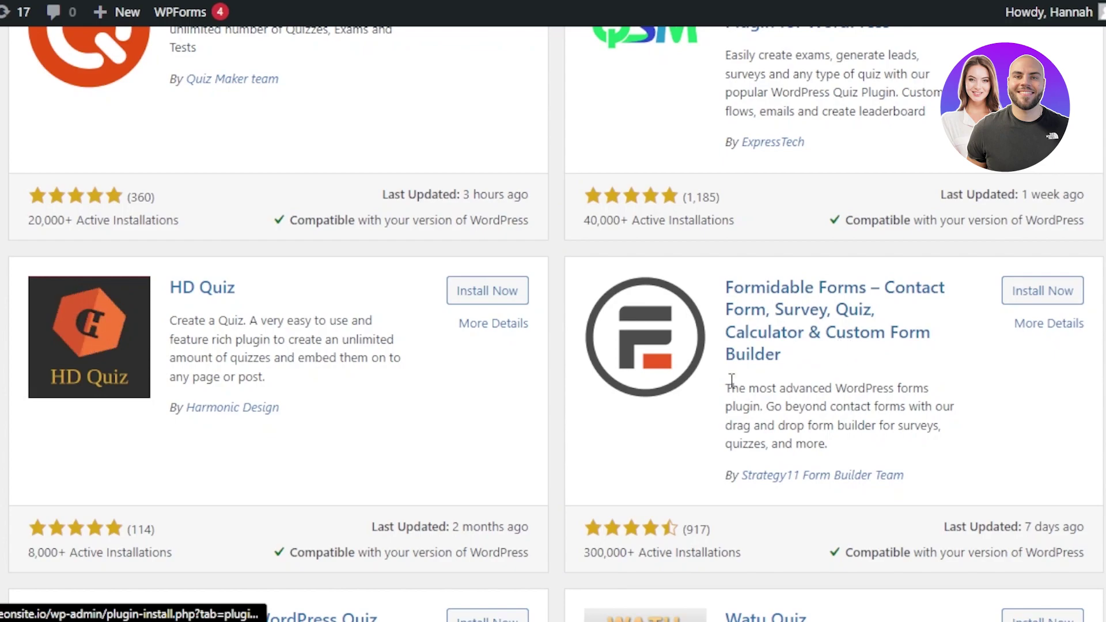
{"action": "scroll", "coordinate": [731, 380], "scroll_direction": "down", "scroll_amount": 4}
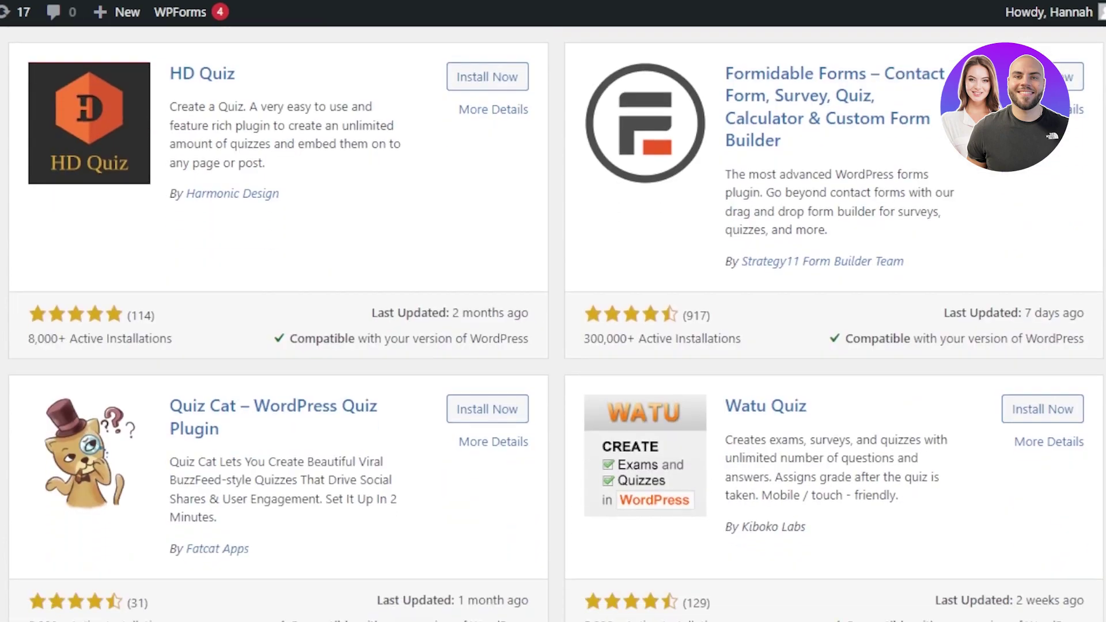
{"action": "scroll", "coordinate": [553, 323], "scroll_direction": "down", "scroll_amount": 1}
{"action": "scroll", "coordinate": [553, 323], "scroll_direction": "down", "scroll_amount": 3}
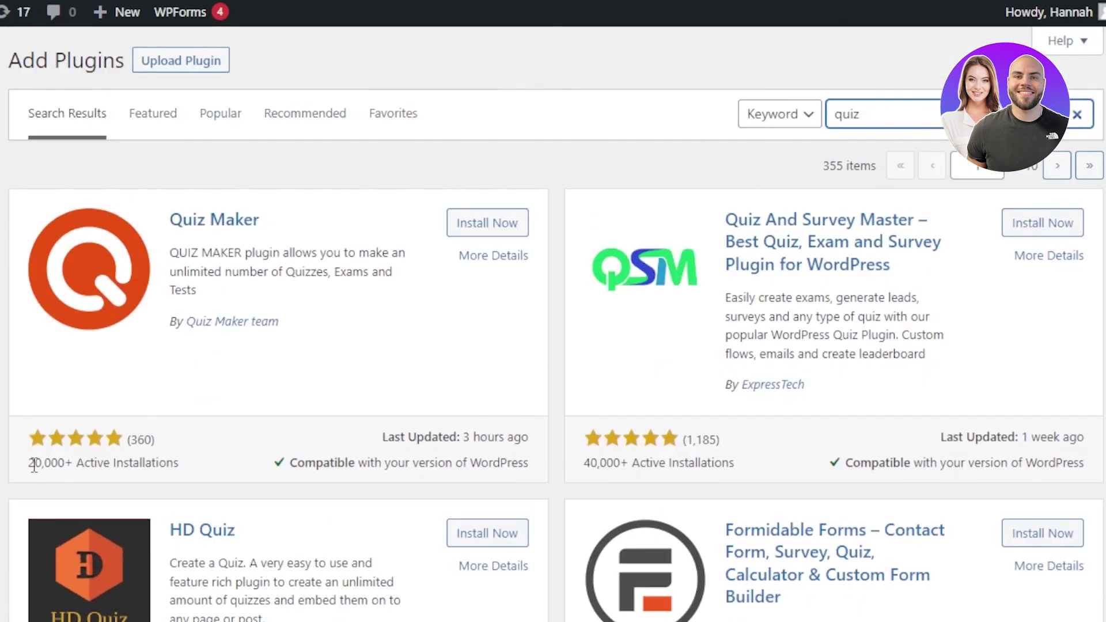
{"action": "left_click_drag", "start_coordinate": [34, 465], "coordinate": [91, 468]}
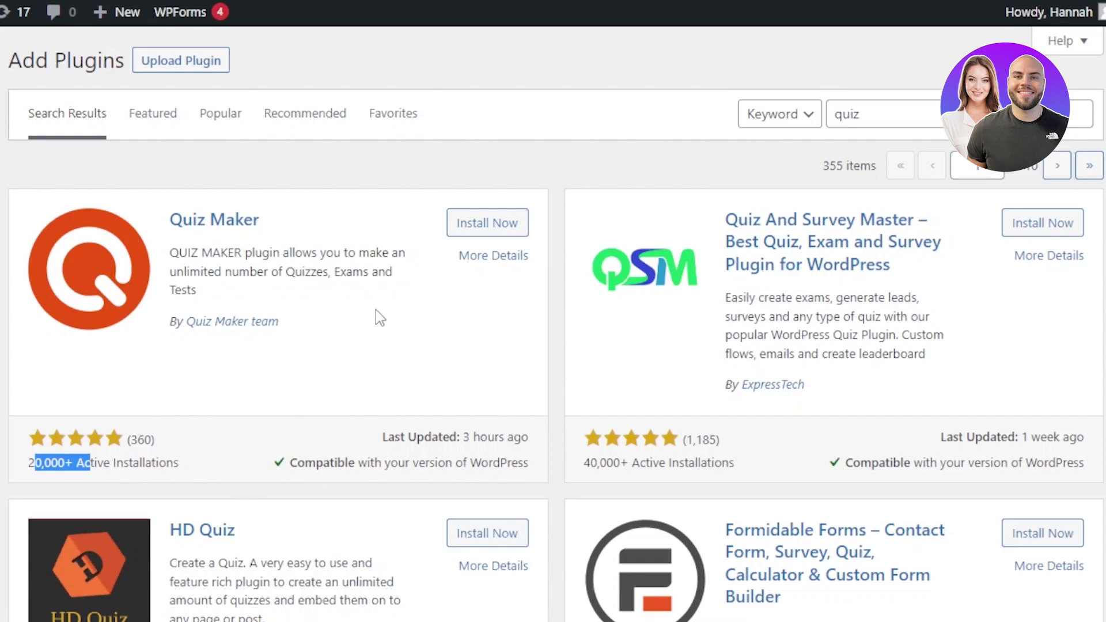
Install and activate Quiz Maker, reaching its Quizzes page listing Mathematic Quiz
{"action": "left_click", "coordinate": [483, 220]}
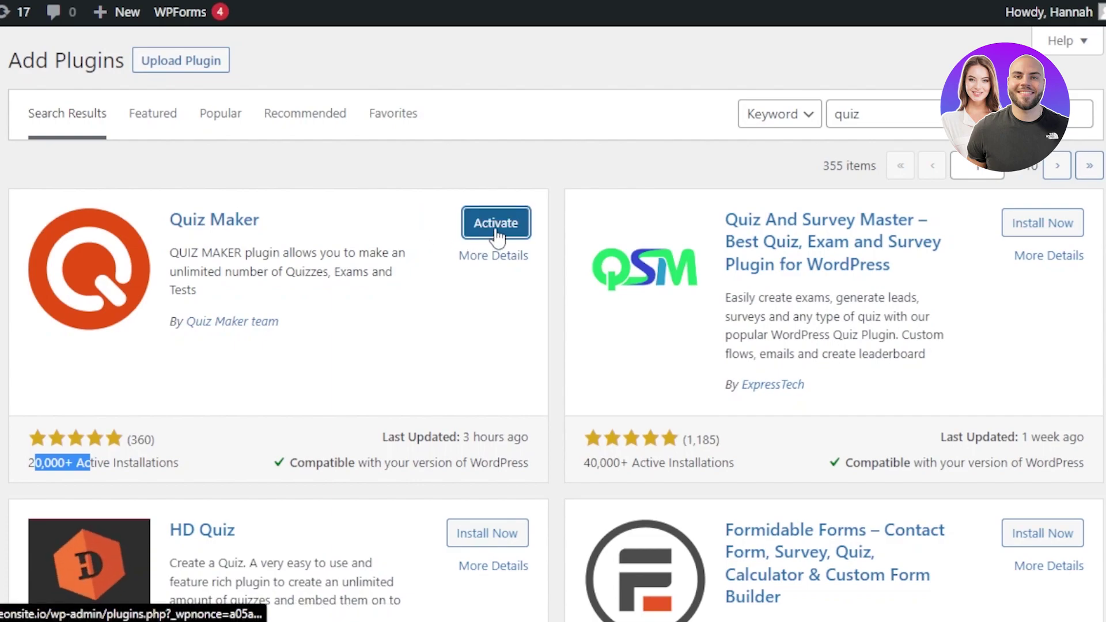
{"action": "left_click", "coordinate": [495, 227]}
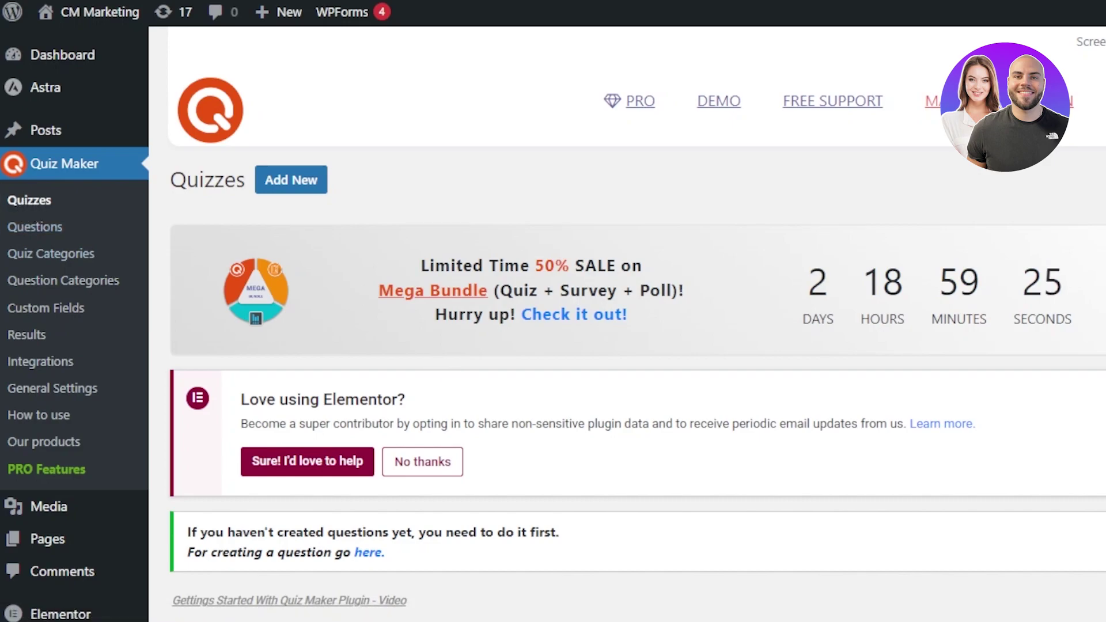
{"action": "scroll", "coordinate": [536, 410], "scroll_direction": "down", "scroll_amount": 10}
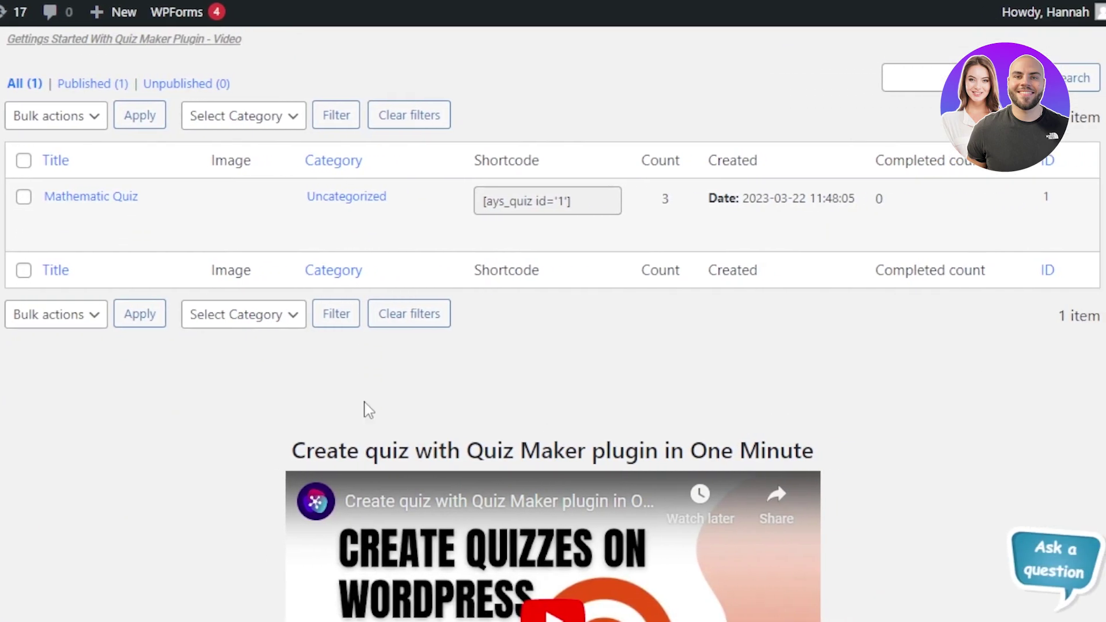
{"action": "scroll", "coordinate": [1048, 296], "scroll_direction": "up", "scroll_amount": 10}
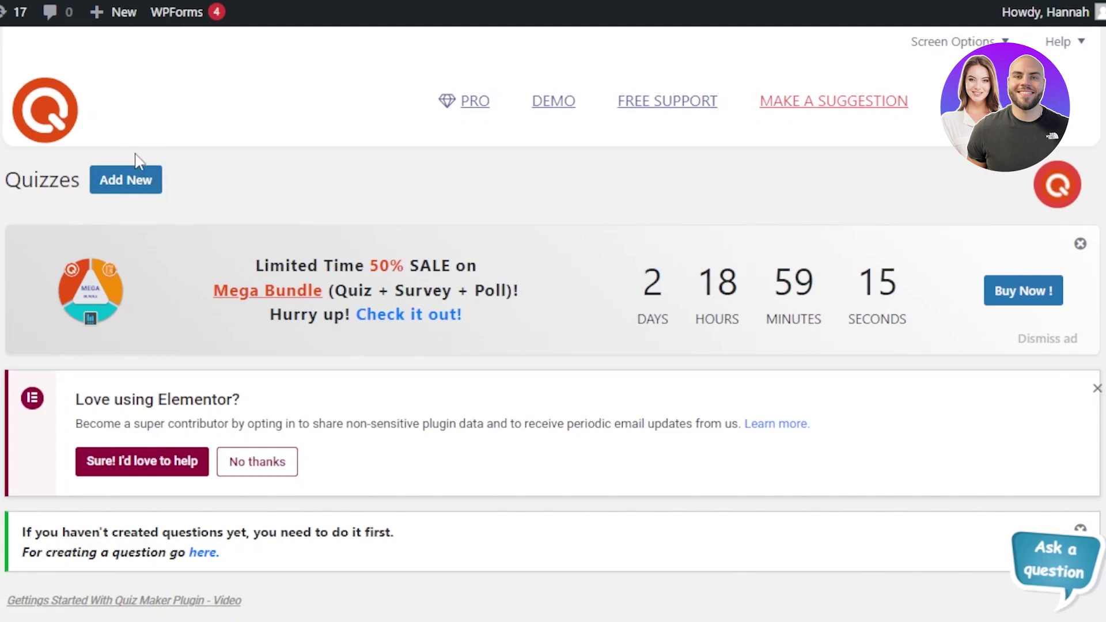
Start a new quiz, then open and close the media library without choosing an image
{"action": "left_click", "coordinate": [130, 187]}
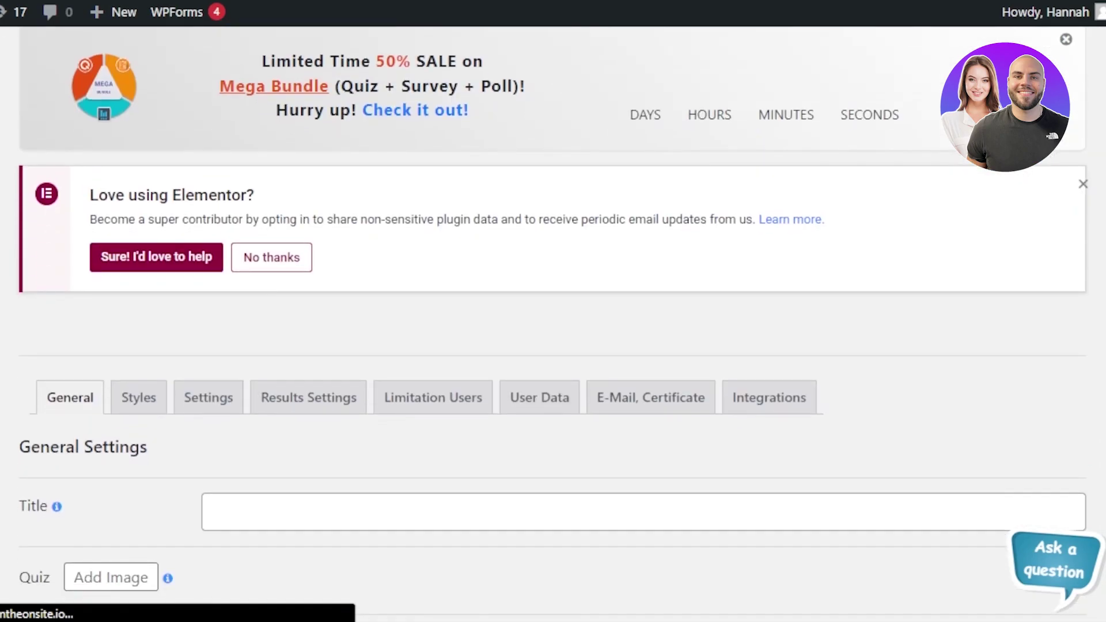
{"action": "scroll", "coordinate": [553, 311], "scroll_direction": "down", "scroll_amount": 5}
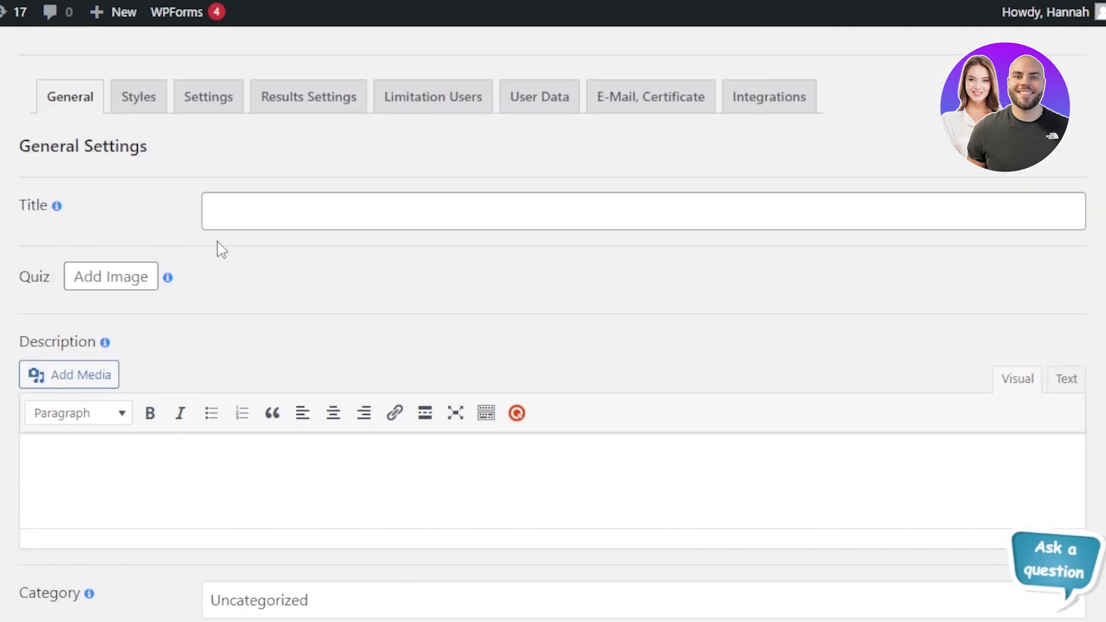
{"action": "left_click", "coordinate": [219, 223]}
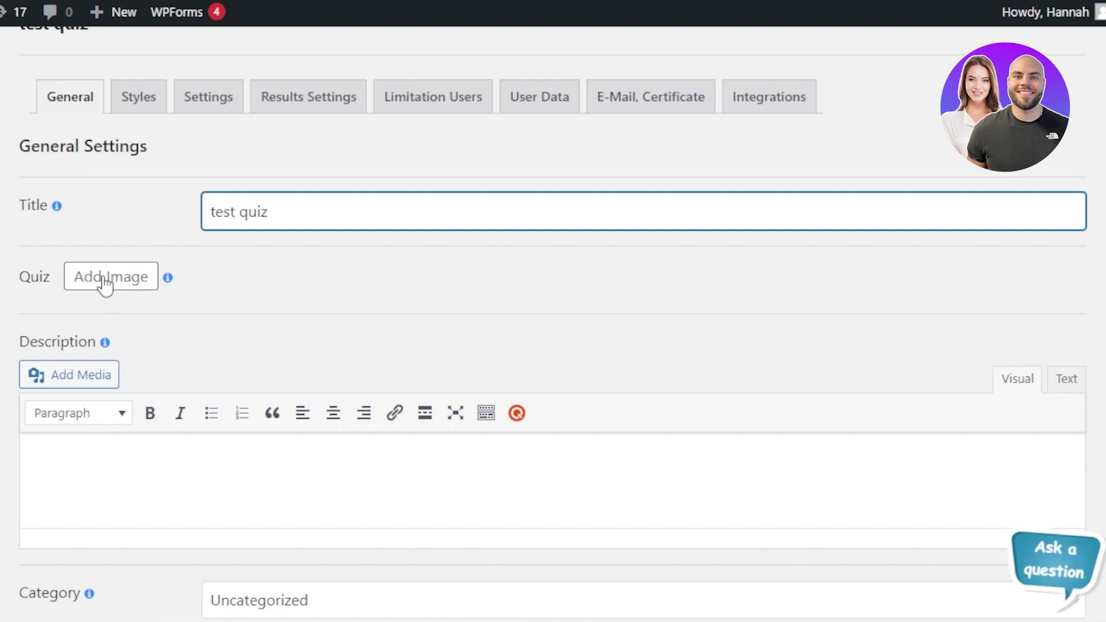
{"action": "left_click", "coordinate": [103, 286]}
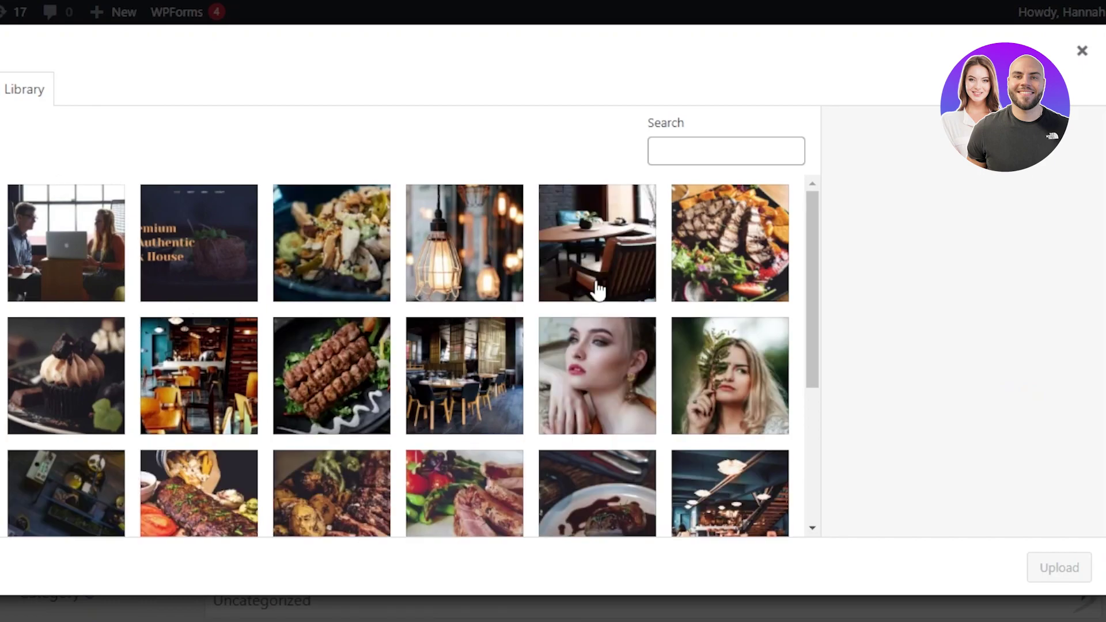
{"action": "left_click_drag", "start_coordinate": [817, 244], "coordinate": [817, 400]}
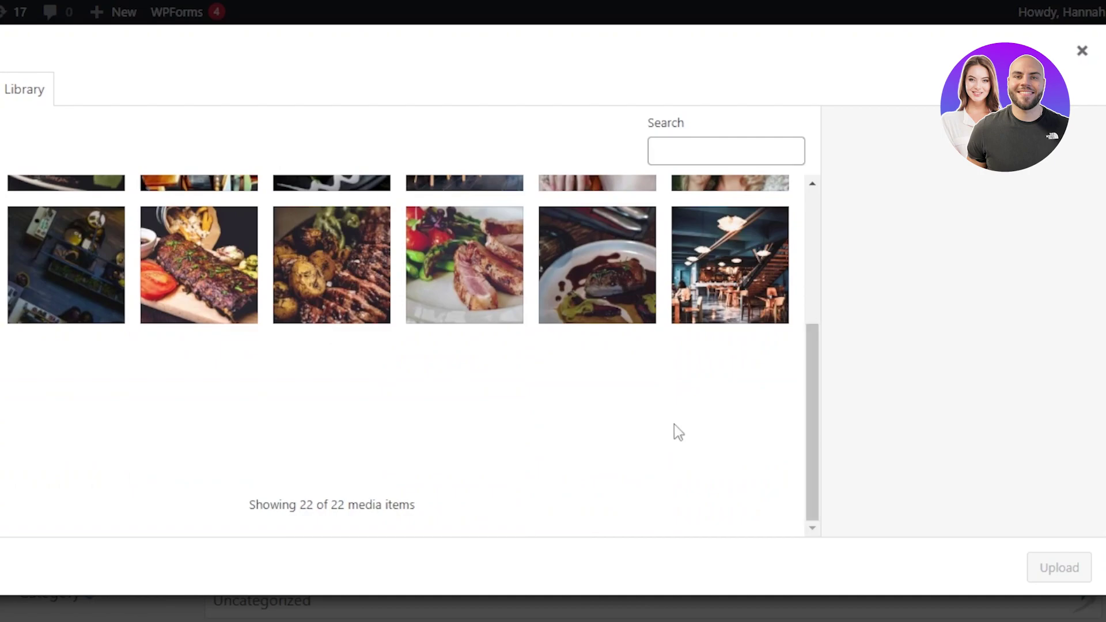
{"action": "left_click", "coordinate": [1081, 53]}
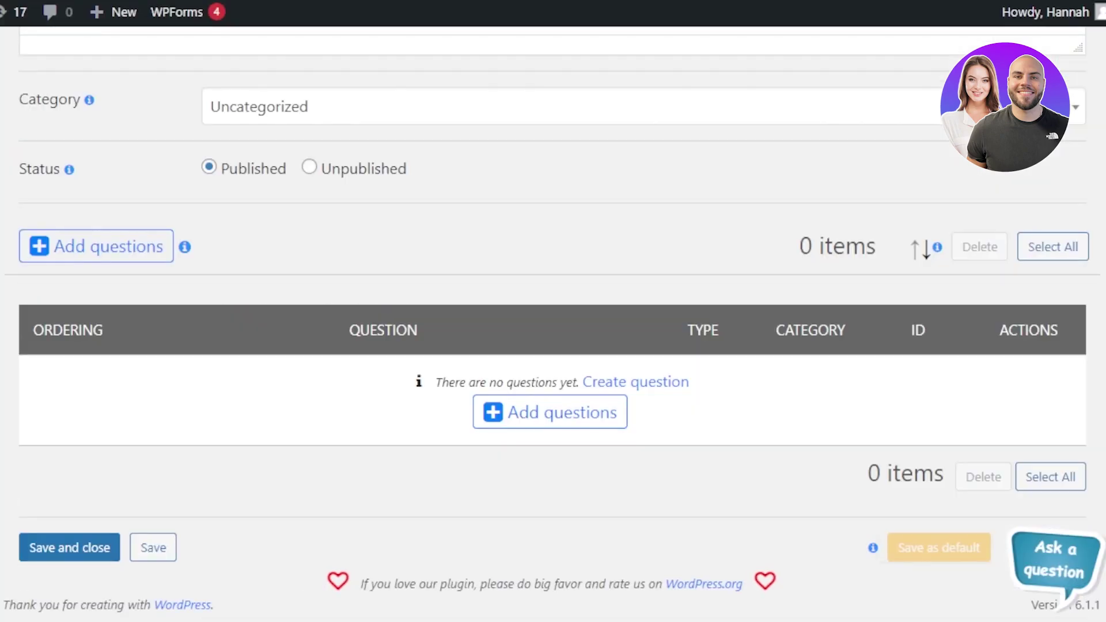
Open the quiz Category list and leave it on Uncategorized
{"action": "scroll", "coordinate": [553, 322], "scroll_direction": "up", "scroll_amount": 5}
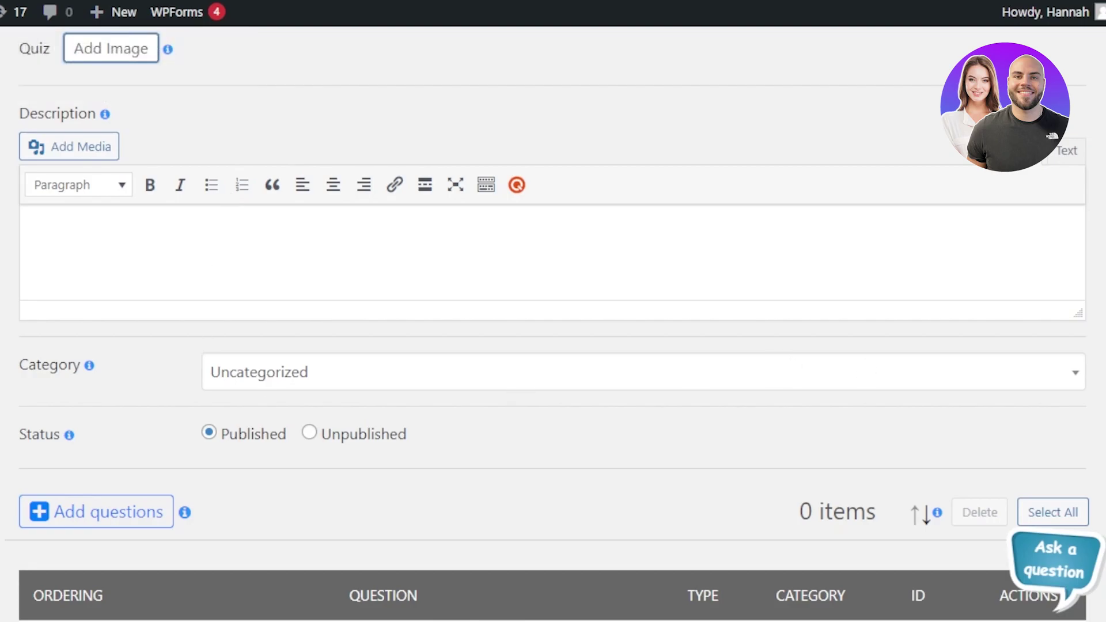
{"action": "scroll", "coordinate": [464, 246], "scroll_direction": "down", "scroll_amount": 2}
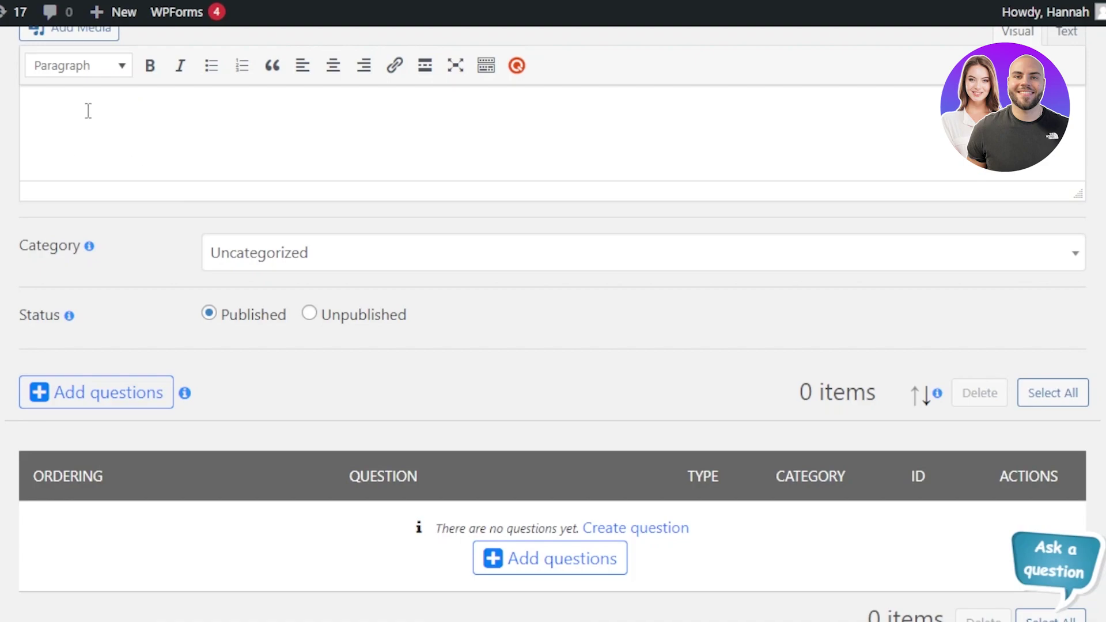
{"action": "left_click", "coordinate": [258, 255]}
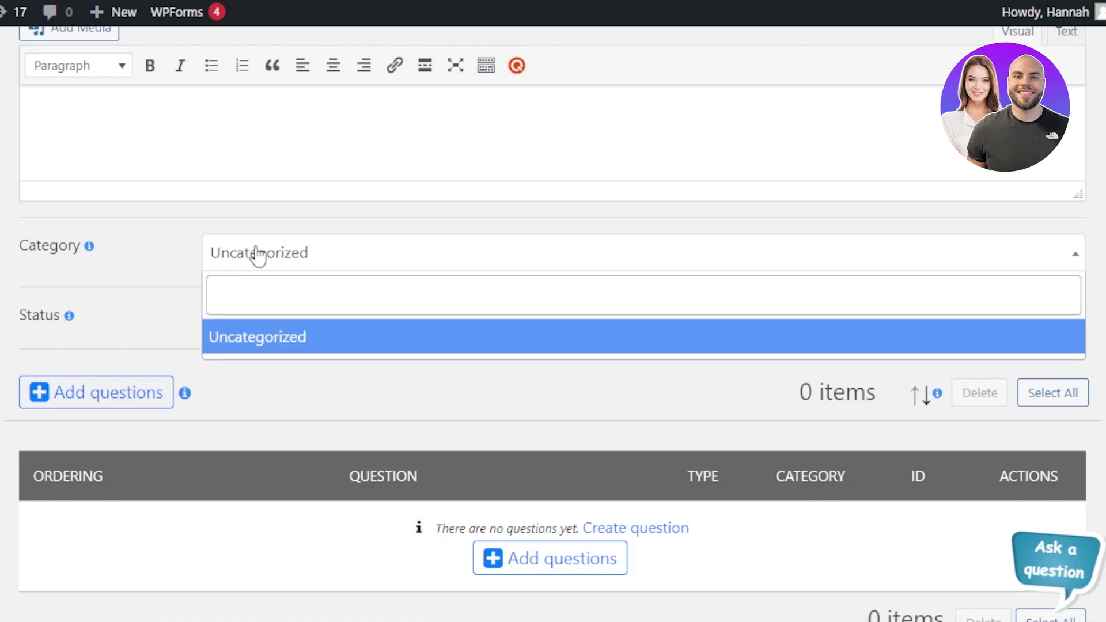
{"action": "left_click", "coordinate": [480, 217]}
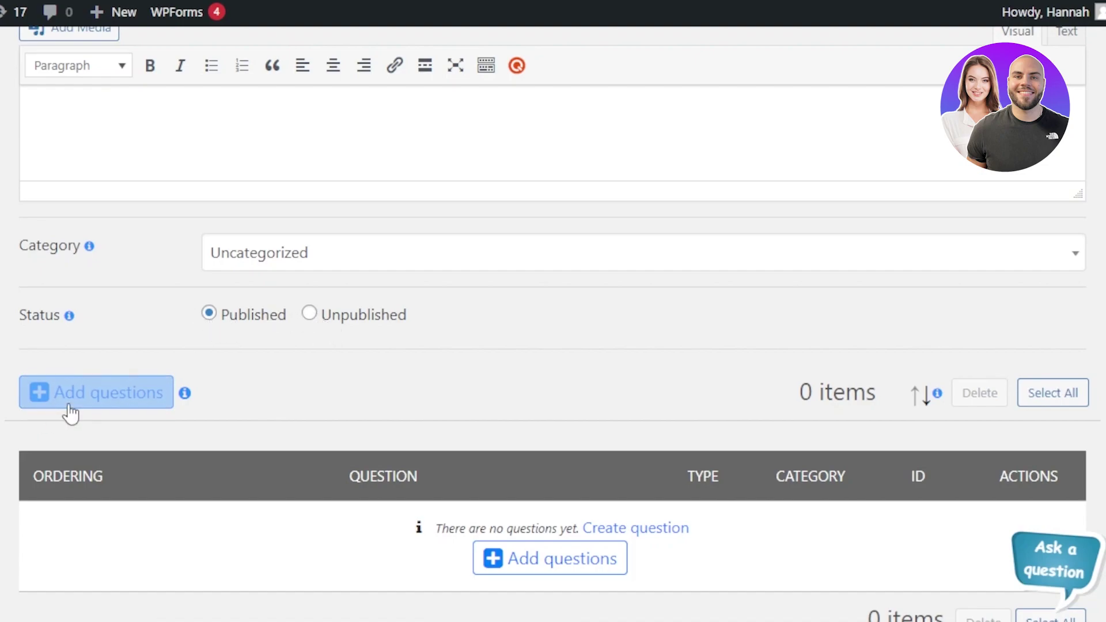
Add a new question to the quiz and set its type to Checkbox( Multiple )
{"action": "left_click", "coordinate": [86, 393]}
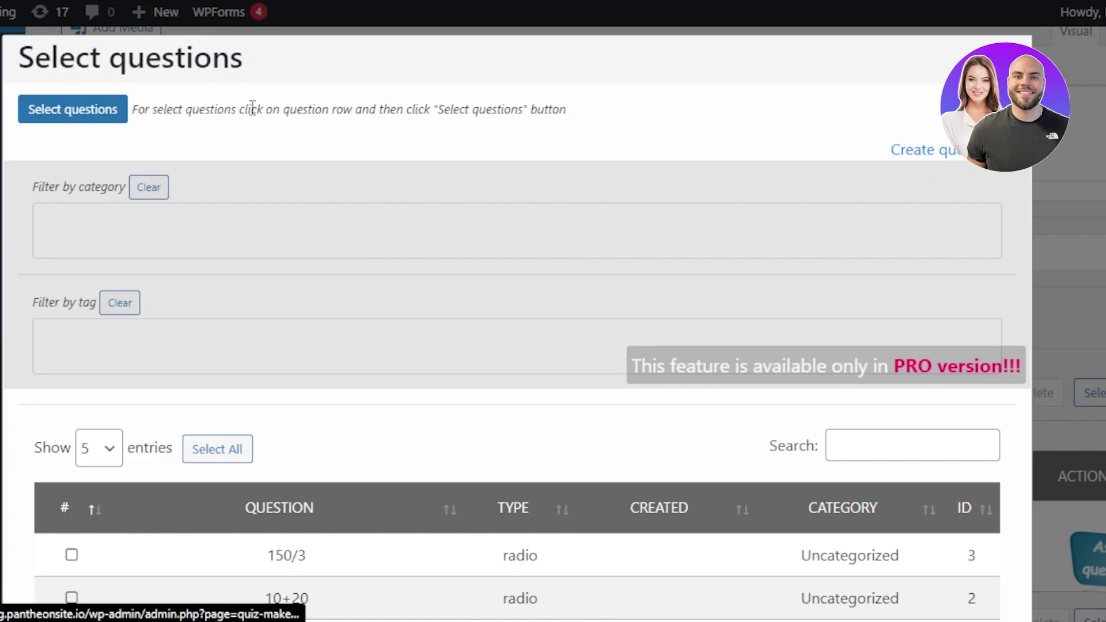
{"action": "left_click", "coordinate": [122, 116]}
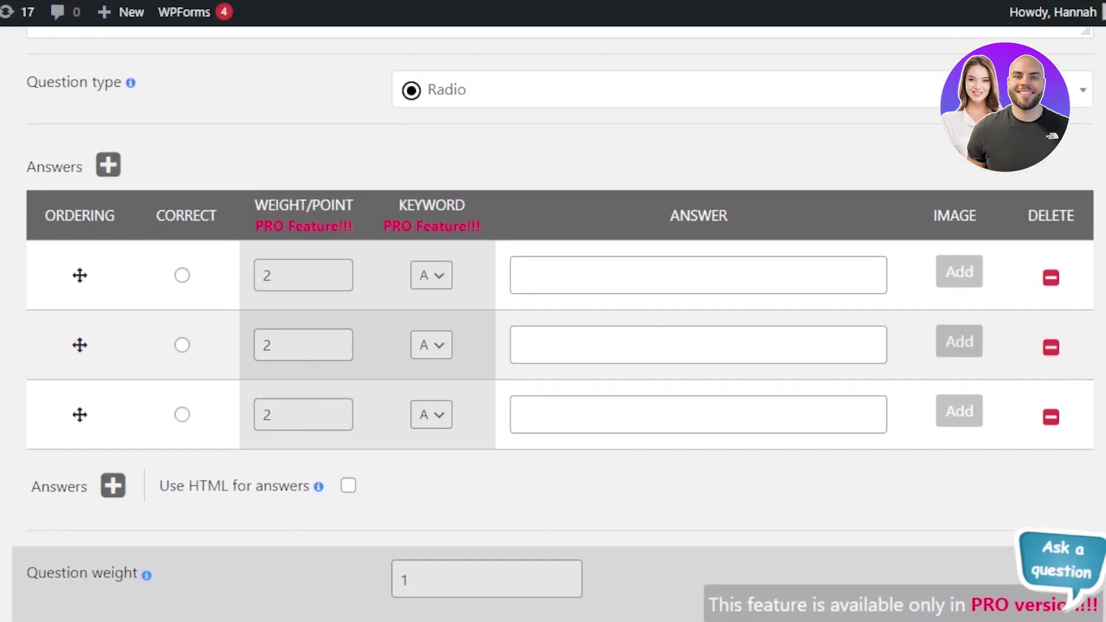
{"action": "scroll", "coordinate": [697, 296], "scroll_direction": "up", "scroll_amount": 1}
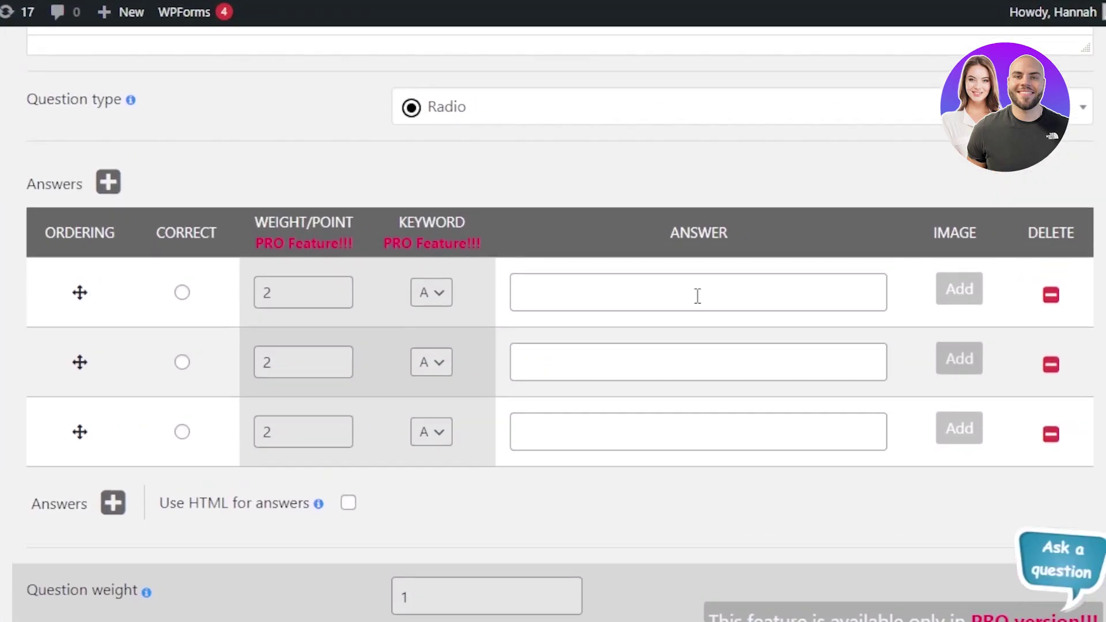
{"action": "left_click", "coordinate": [530, 115]}
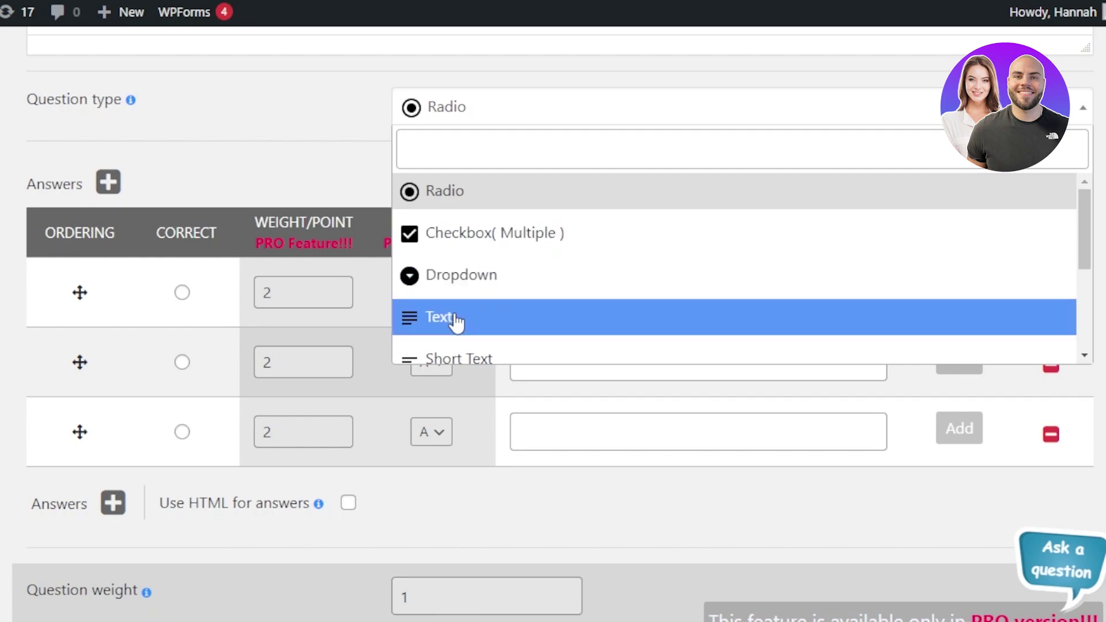
{"action": "left_click", "coordinate": [450, 233]}
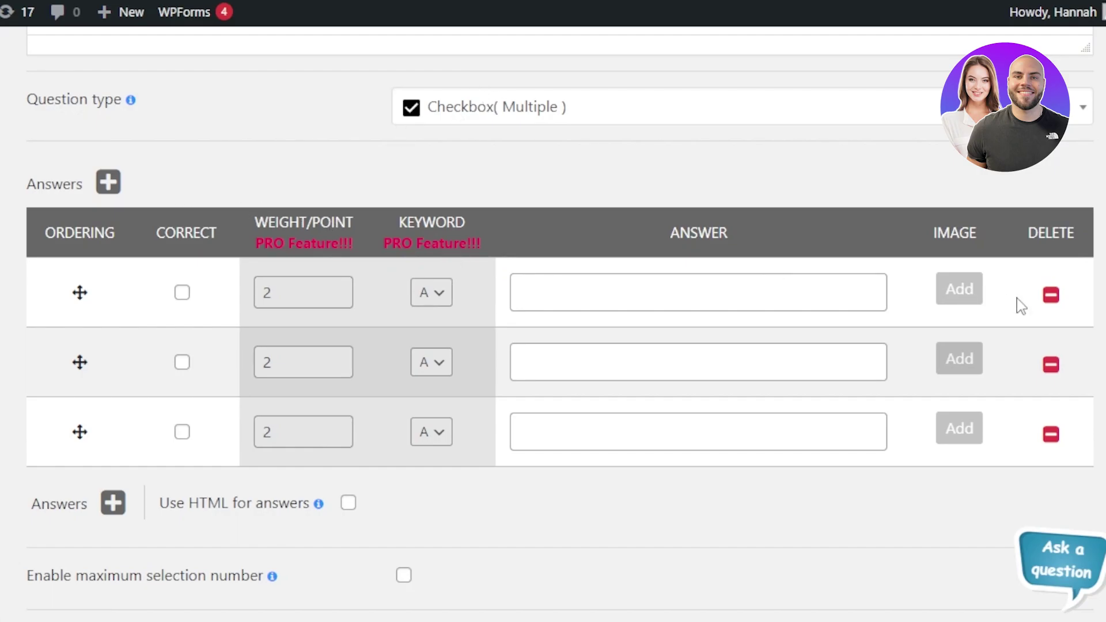
Place the cursor in the question text box and scroll to the three-row Answers table
{"action": "scroll", "coordinate": [486, 307], "scroll_direction": "up", "scroll_amount": 8}
{"action": "scroll", "coordinate": [486, 306], "scroll_direction": "down", "scroll_amount": 1}
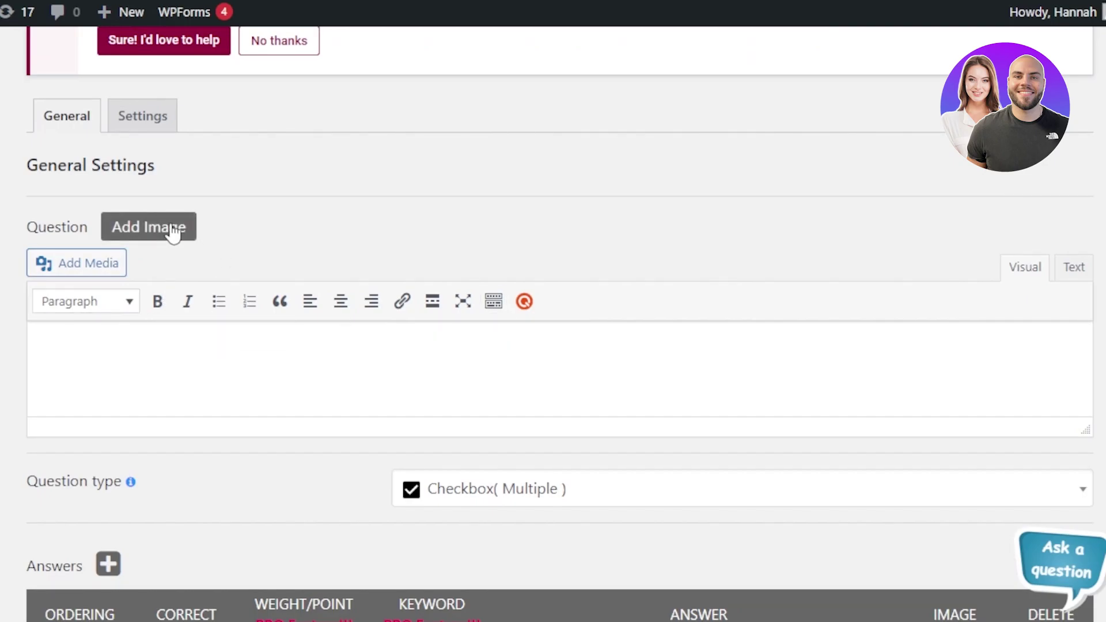
{"action": "scroll", "coordinate": [553, 333], "scroll_direction": "down", "scroll_amount": 6}
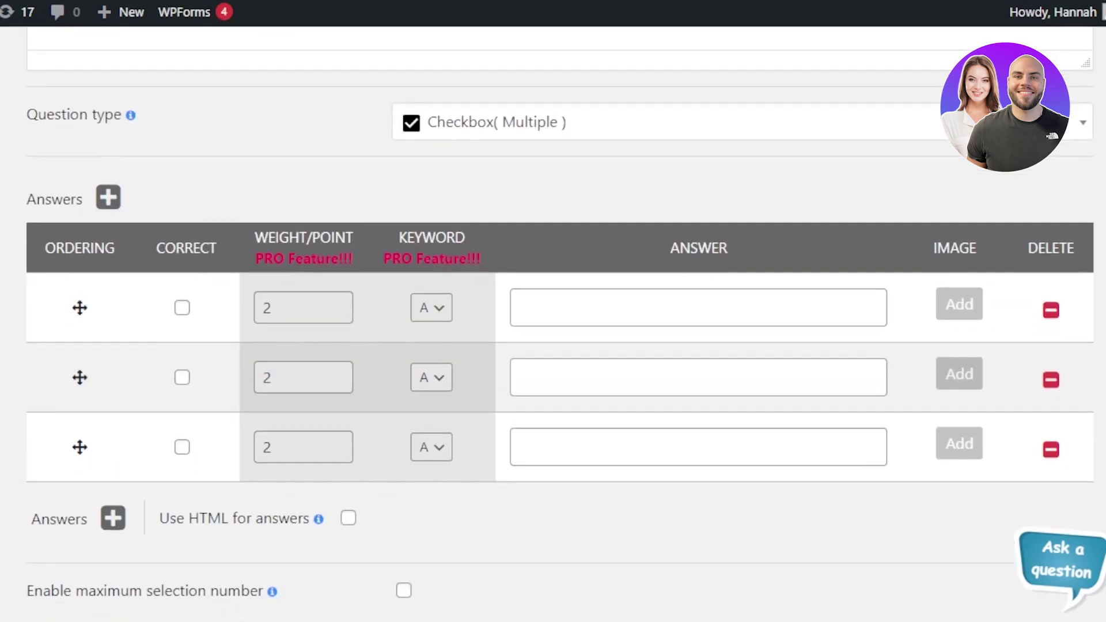
{"action": "scroll", "coordinate": [552, 333], "scroll_direction": "down", "scroll_amount": 2}
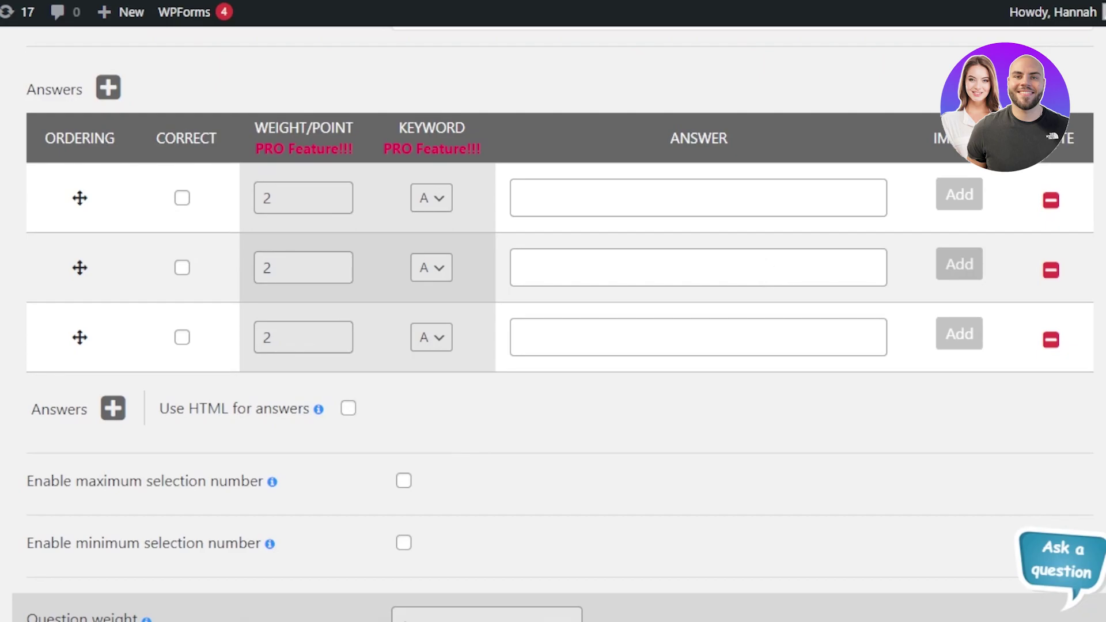
{"action": "scroll", "coordinate": [553, 323], "scroll_direction": "up", "scroll_amount": 8}
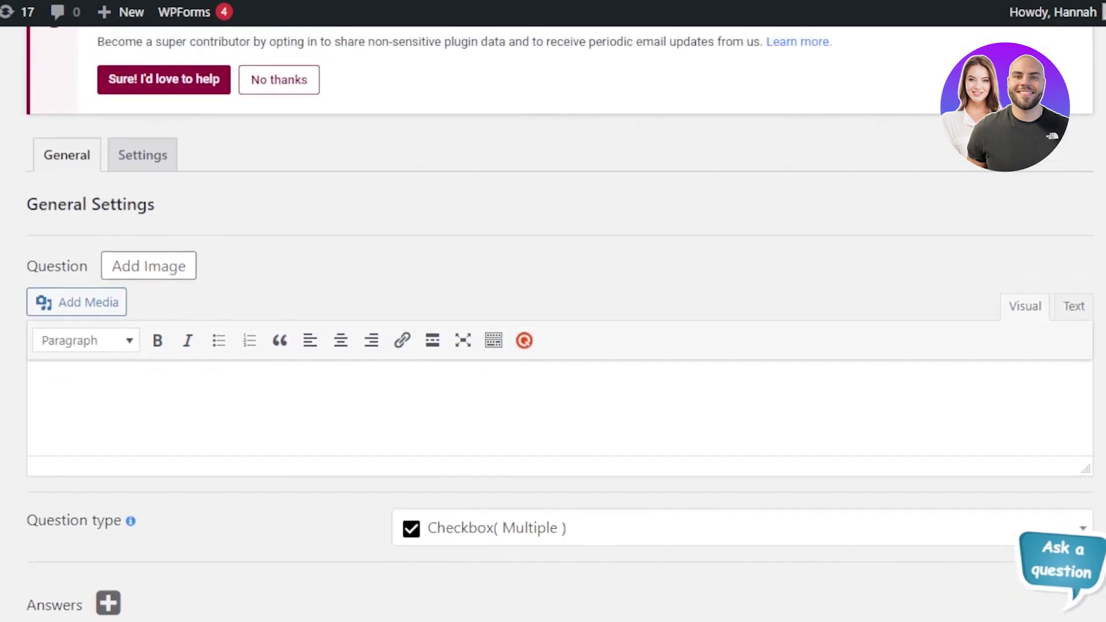
{"action": "left_click", "coordinate": [159, 400]}
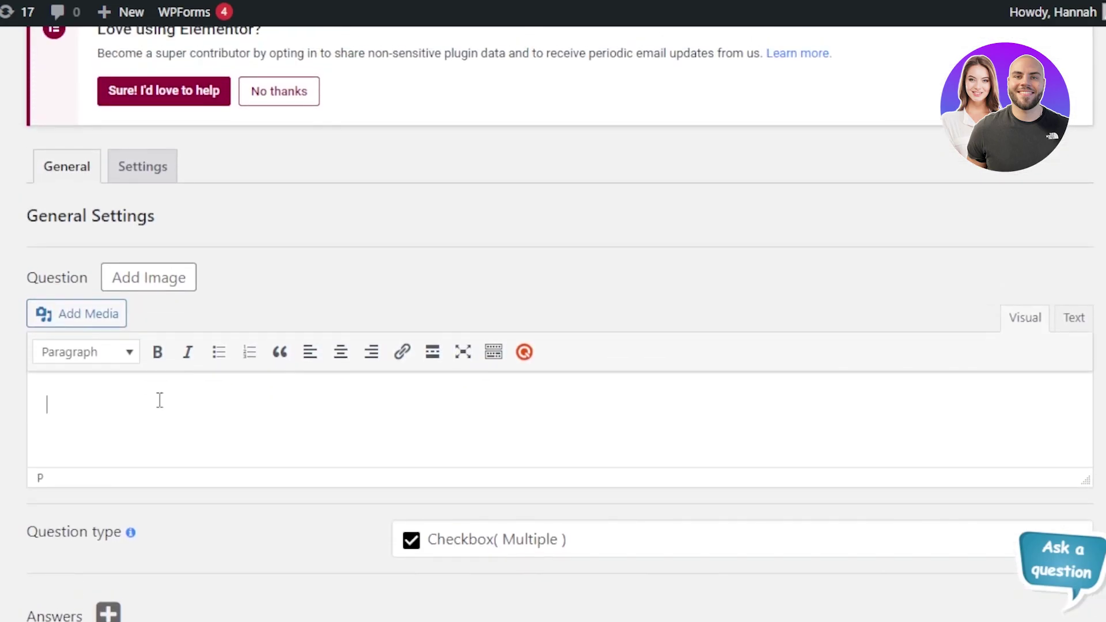
{"action": "scroll", "coordinate": [553, 322], "scroll_direction": "down", "scroll_amount": 8}
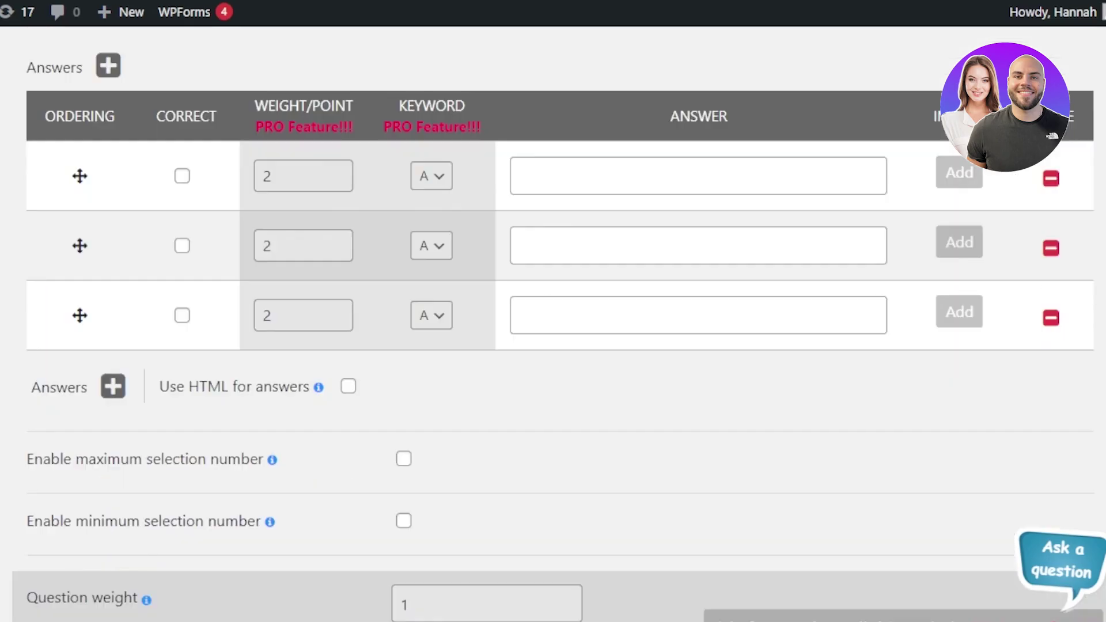
{"action": "scroll", "coordinate": [337, 408], "scroll_direction": "up", "scroll_amount": 1}
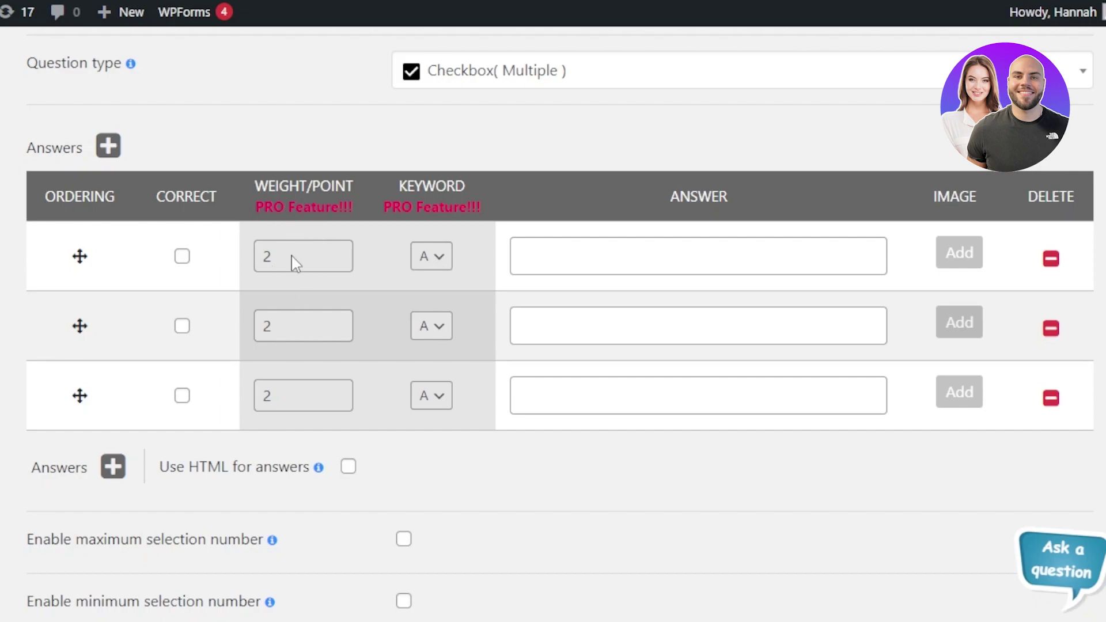
{"action": "scroll", "coordinate": [560, 355], "scroll_direction": "up", "scroll_amount": 2}
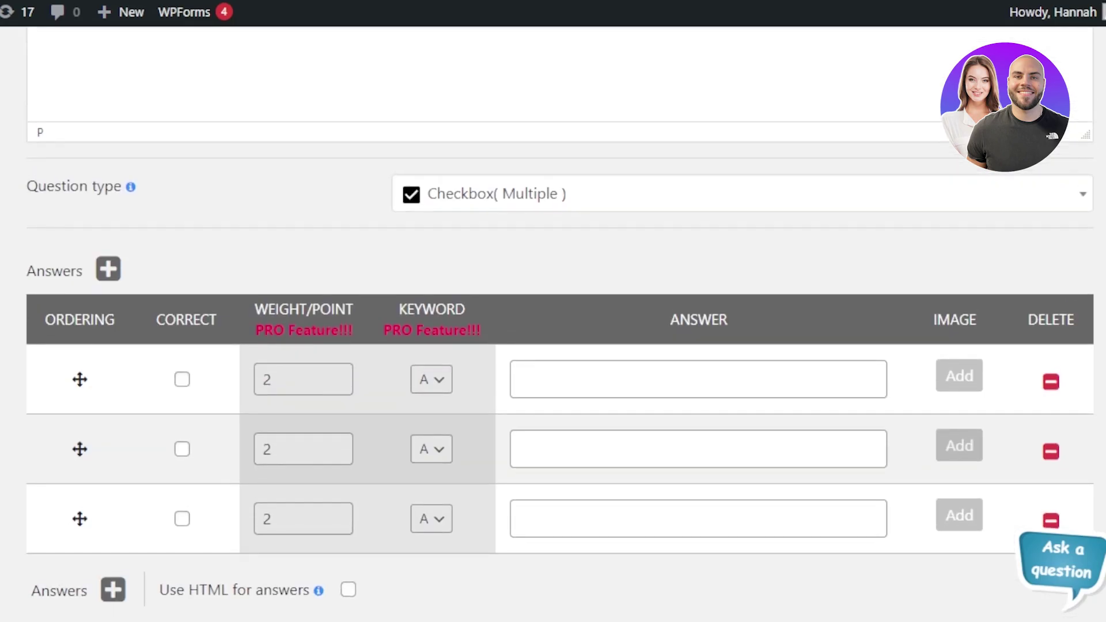
{"action": "scroll", "coordinate": [560, 354], "scroll_direction": "up", "scroll_amount": 1}
{"action": "scroll", "coordinate": [560, 354], "scroll_direction": "down", "scroll_amount": 1}
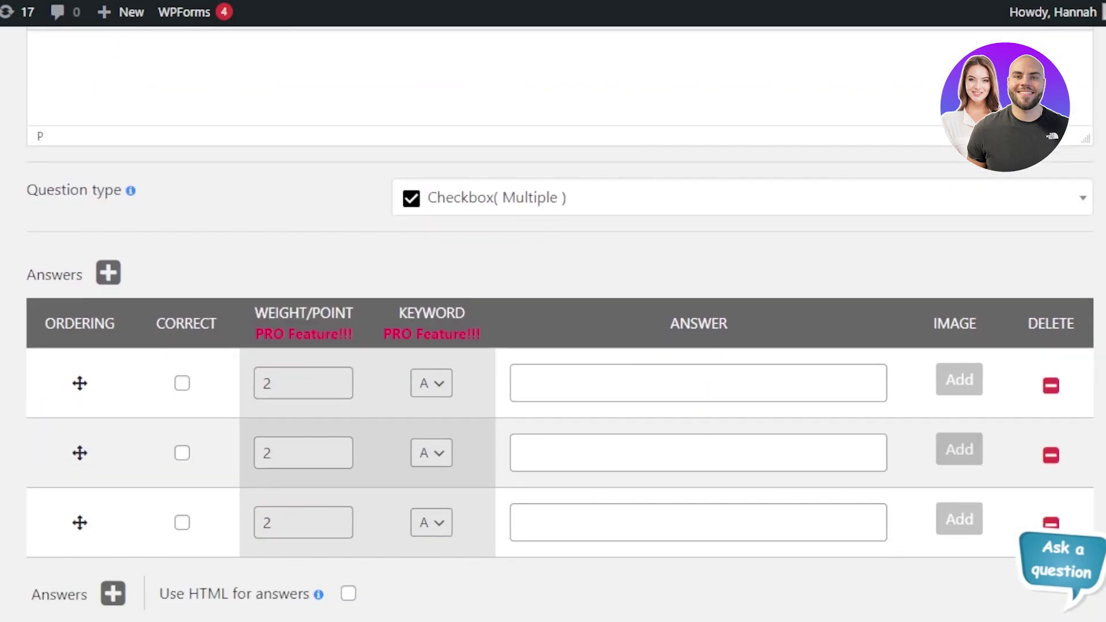
{"action": "scroll", "coordinate": [560, 354], "scroll_direction": "down", "scroll_amount": 1}
{"action": "scroll", "coordinate": [560, 354], "scroll_direction": "up", "scroll_amount": 4}
{"action": "scroll", "coordinate": [560, 354], "scroll_direction": "down", "scroll_amount": 2}
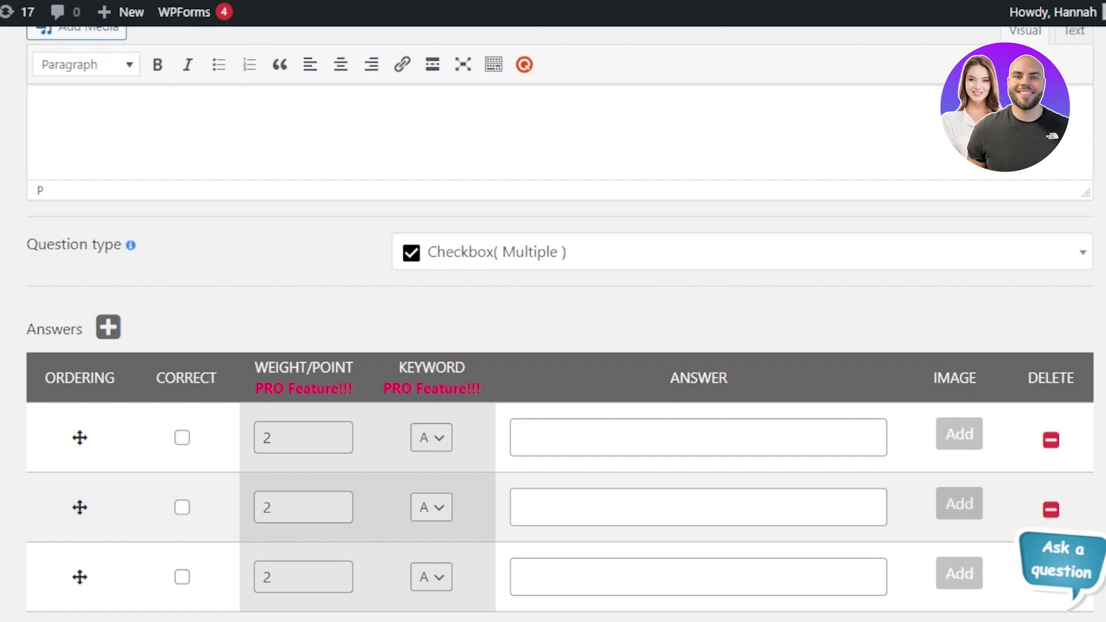
{"action": "scroll", "coordinate": [259, 293], "scroll_direction": "down", "scroll_amount": 3}
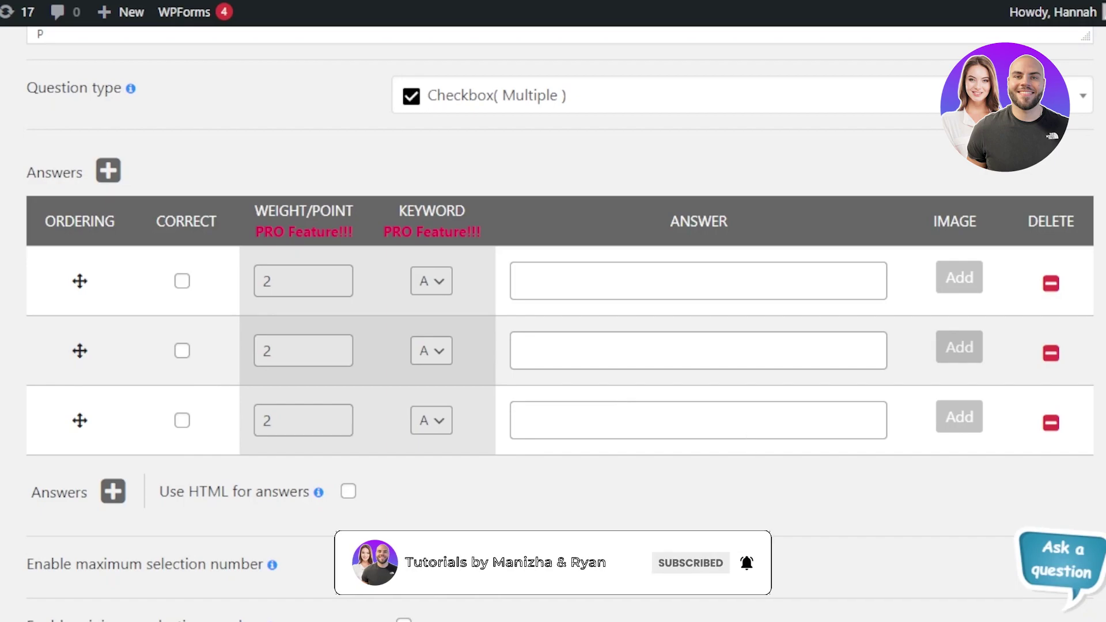
{"action": "scroll", "coordinate": [553, 322], "scroll_direction": "down", "scroll_amount": 10}
{"action": "scroll", "coordinate": [552, 322], "scroll_direction": "up", "scroll_amount": 3}
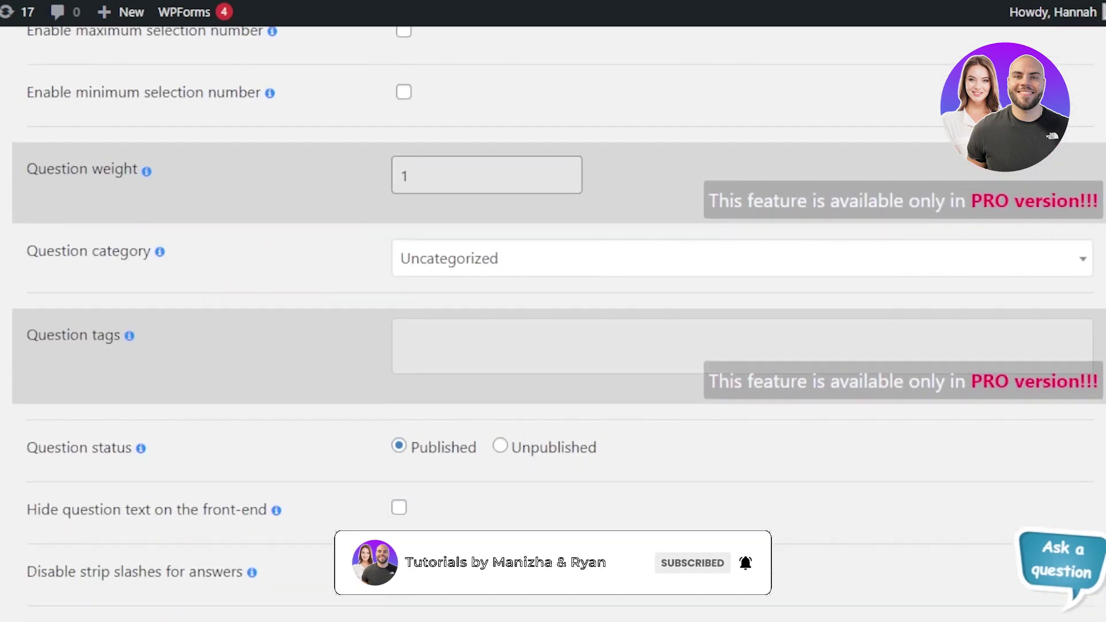
{"action": "scroll", "coordinate": [553, 323], "scroll_direction": "down", "scroll_amount": 2}
{"action": "scroll", "coordinate": [553, 323], "scroll_direction": "down", "scroll_amount": 2}
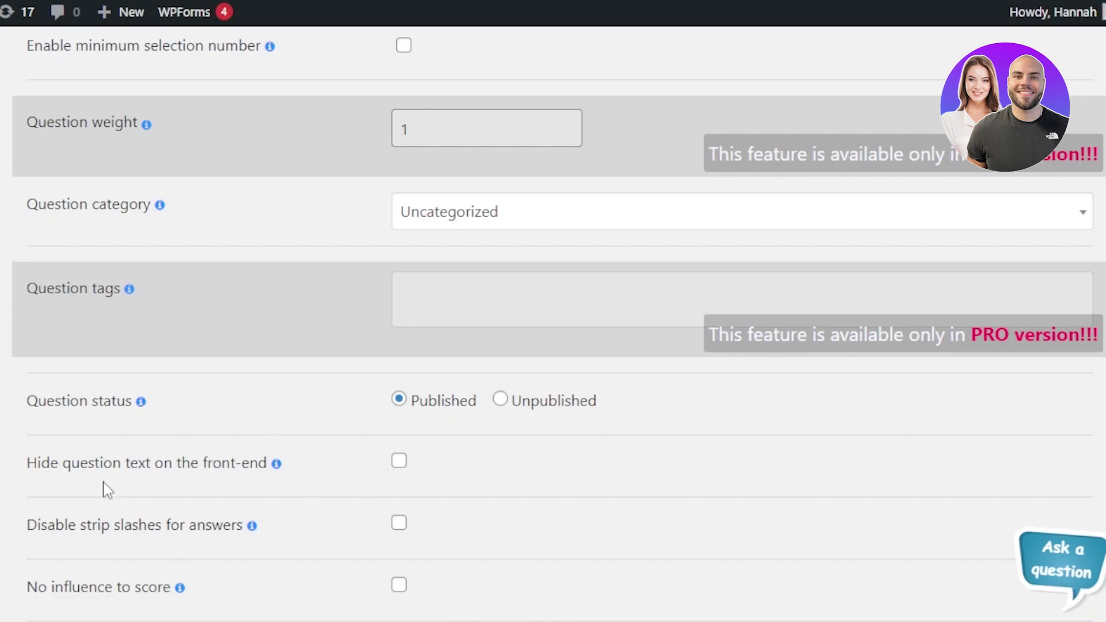
{"action": "scroll", "coordinate": [552, 346], "scroll_direction": "down", "scroll_amount": 1}
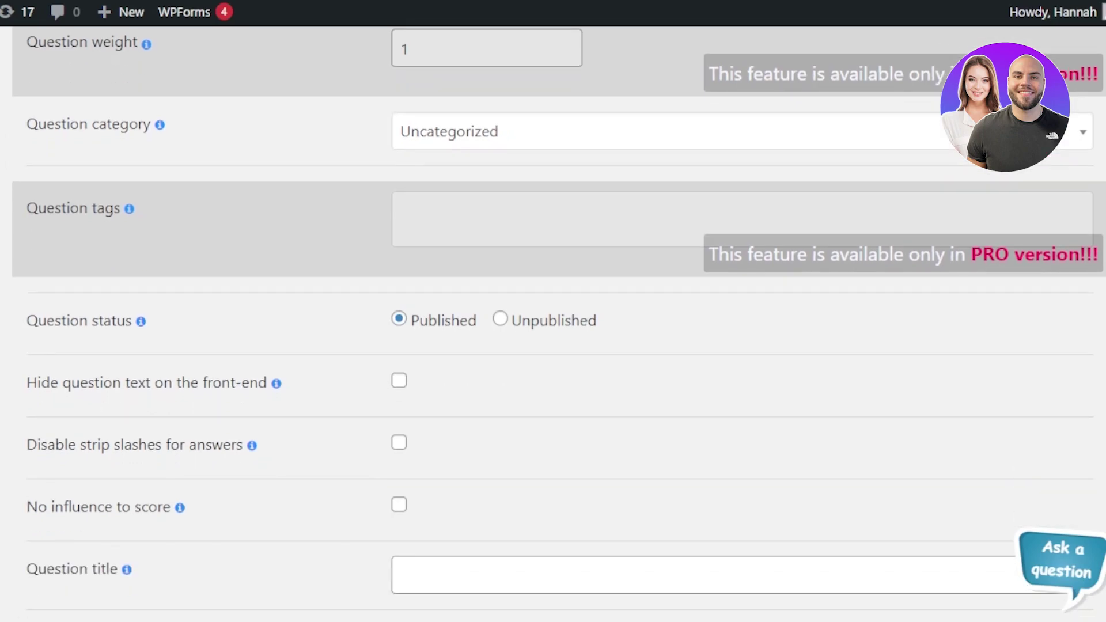
{"action": "scroll", "coordinate": [552, 345], "scroll_direction": "up", "scroll_amount": 14}
{"action": "scroll", "coordinate": [553, 346], "scroll_direction": "down", "scroll_amount": 3}
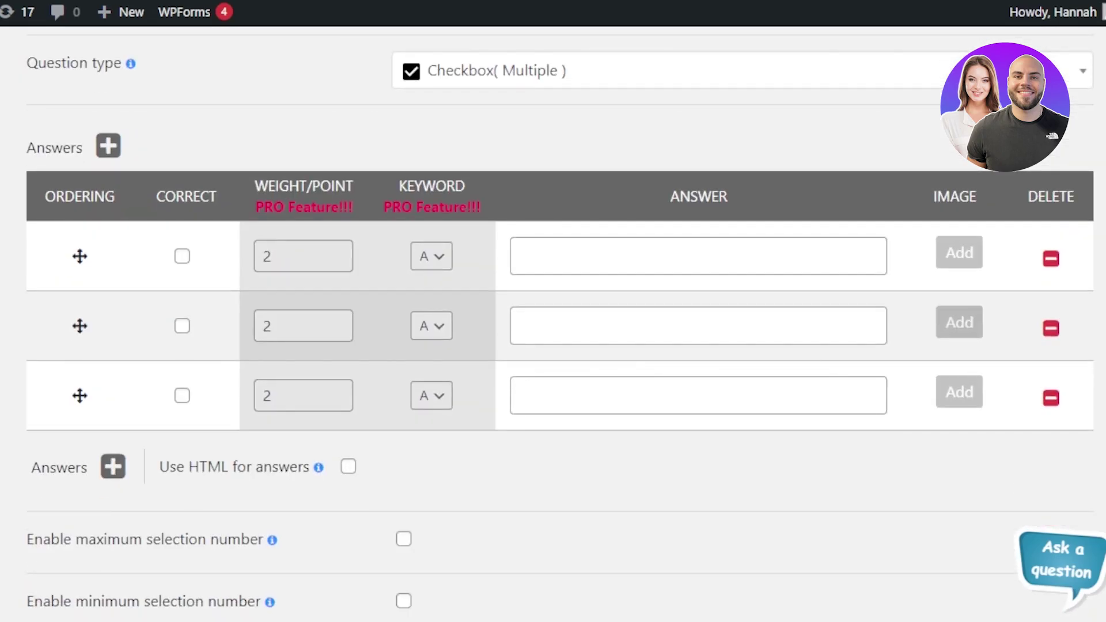
{"action": "scroll", "coordinate": [552, 323], "scroll_direction": "down", "scroll_amount": 1}
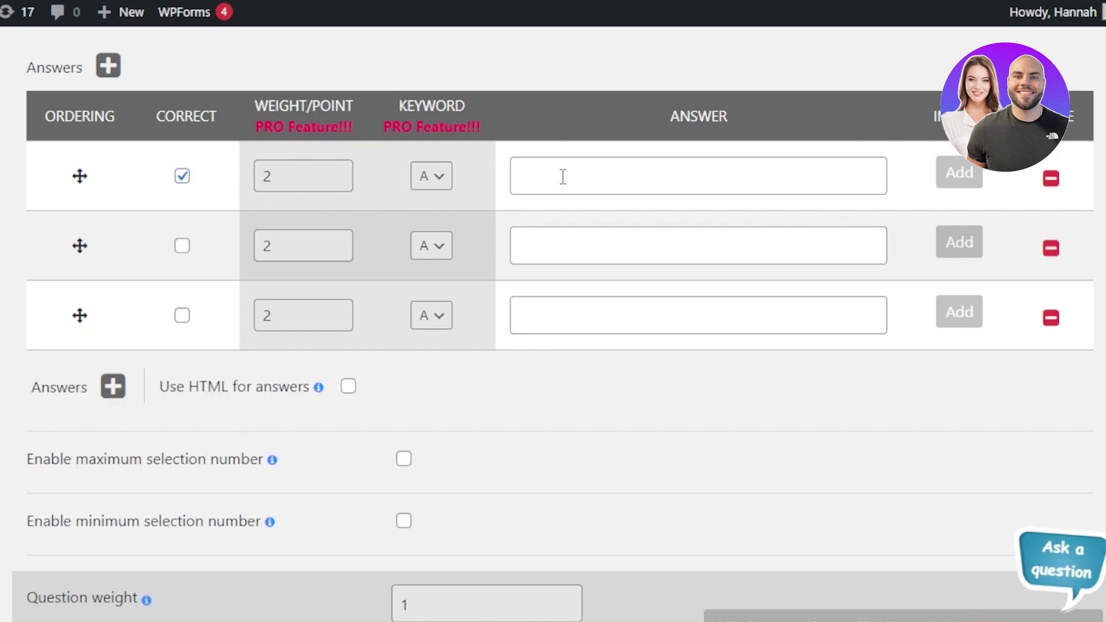
Enter the answers 'basic unit of life', 'molrcules' and 'biggests unit of life'
{"action": "left_click", "coordinate": [606, 179]}
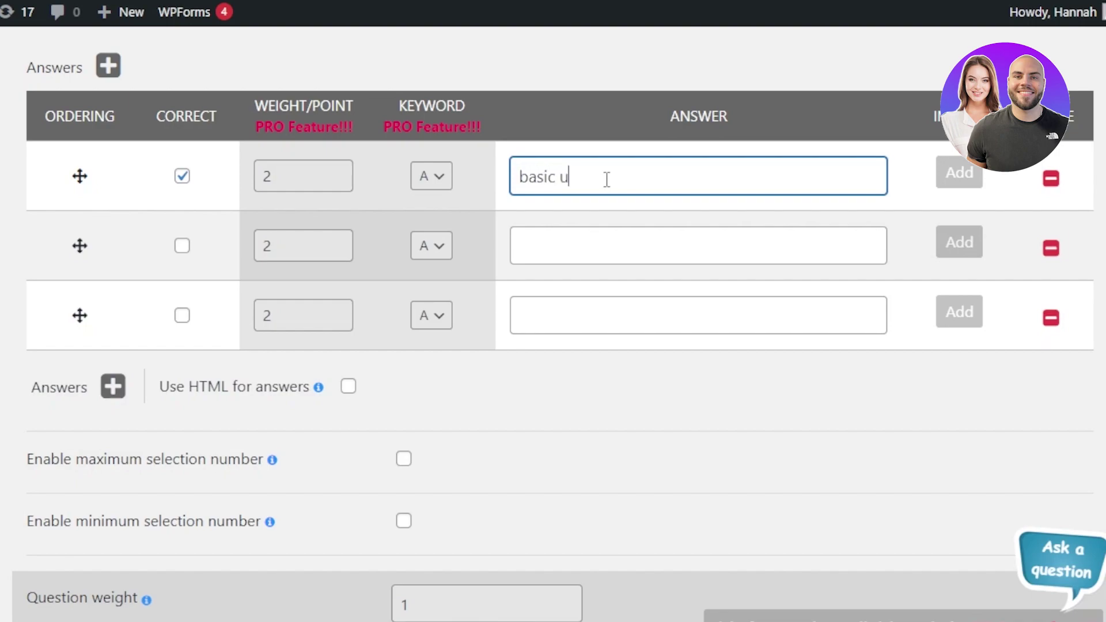
{"action": "type", "text": "basic unit of life"}
{"action": "left_click", "coordinate": [574, 241]}
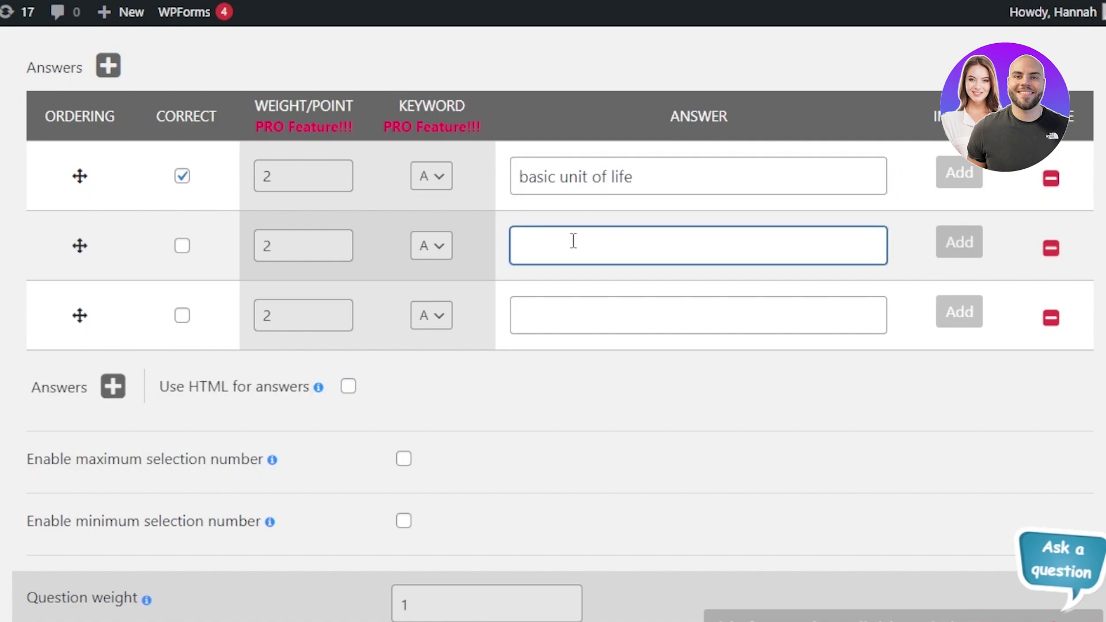
{"action": "type", "text": "mo"}
{"action": "type", "text": "lrcules"}
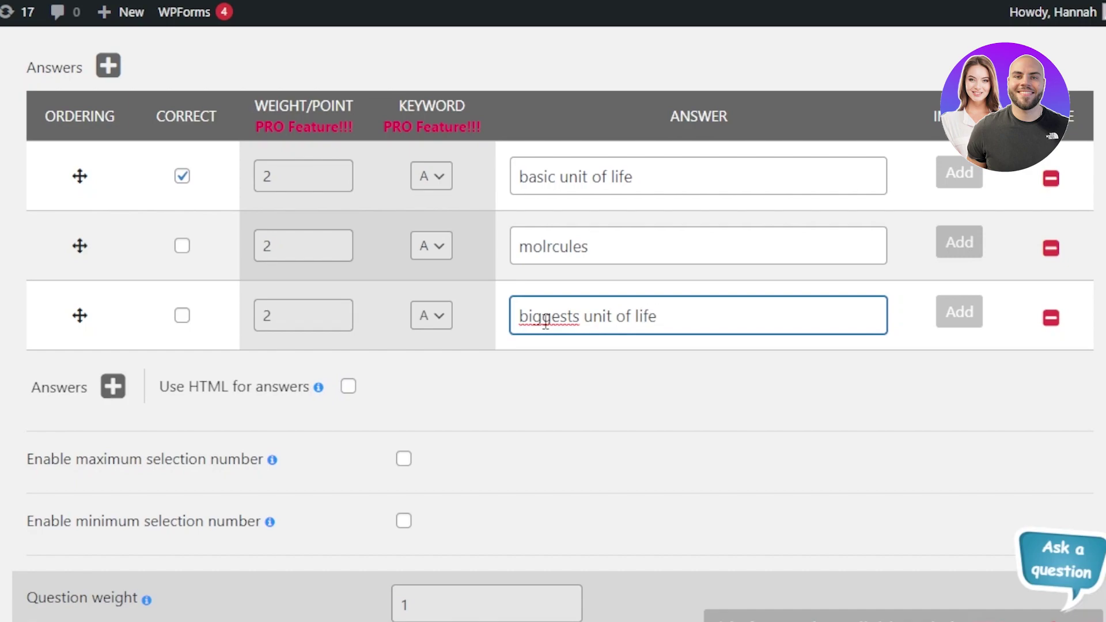
{"action": "left_click", "coordinate": [442, 251]}
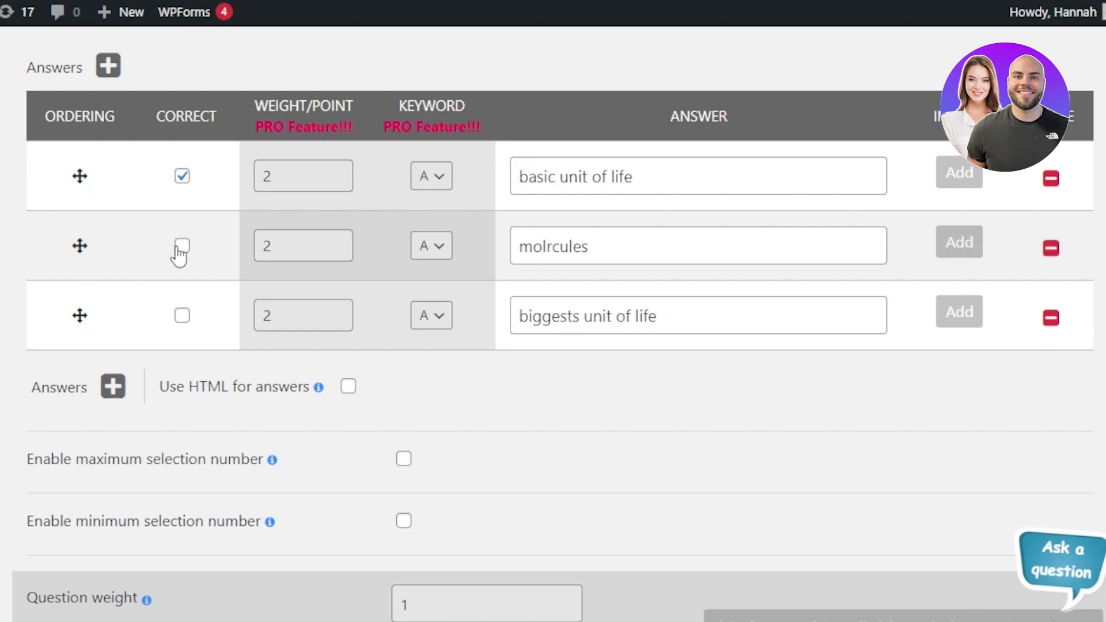
Mark the second answer correct, leaving the third answer unmarked
{"action": "left_click", "coordinate": [182, 316]}
{"action": "left_click", "coordinate": [182, 316]}
{"action": "left_click", "coordinate": [182, 247]}
{"action": "left_click", "coordinate": [182, 247]}
Add a fourth and fifth answer row, then delete both empty rows again
{"action": "left_click", "coordinate": [114, 387]}
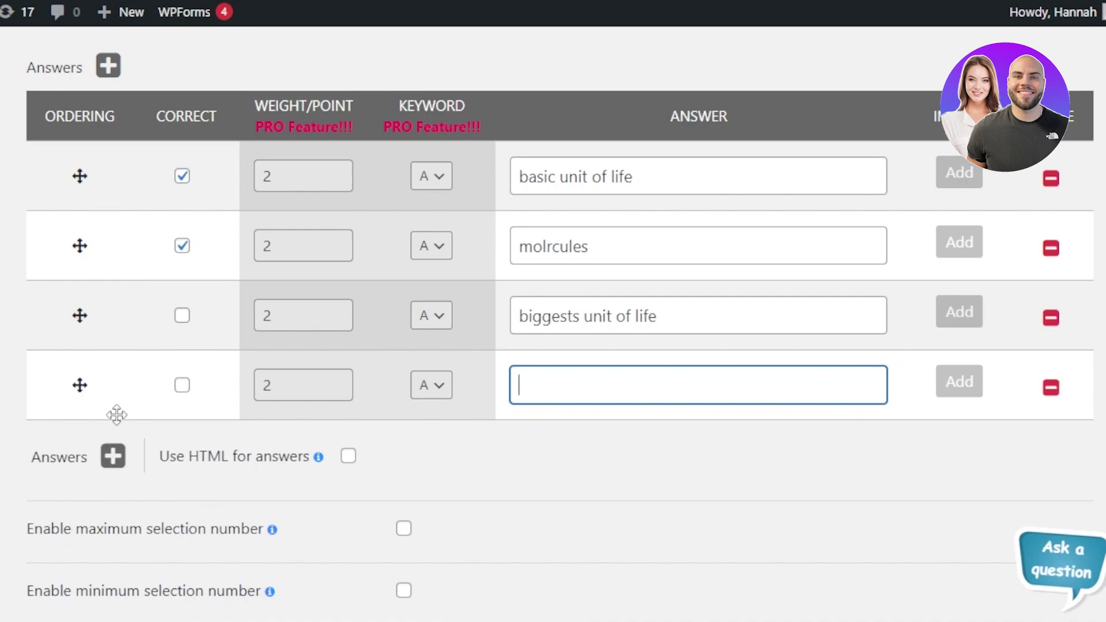
{"action": "left_click", "coordinate": [113, 456]}
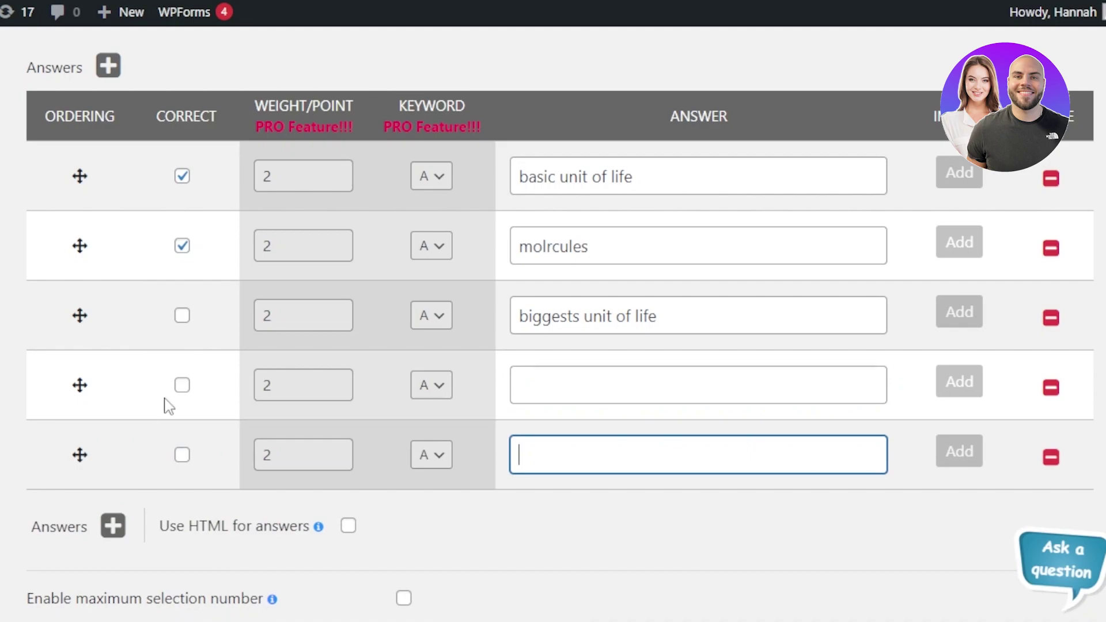
{"action": "left_click", "coordinate": [1051, 458]}
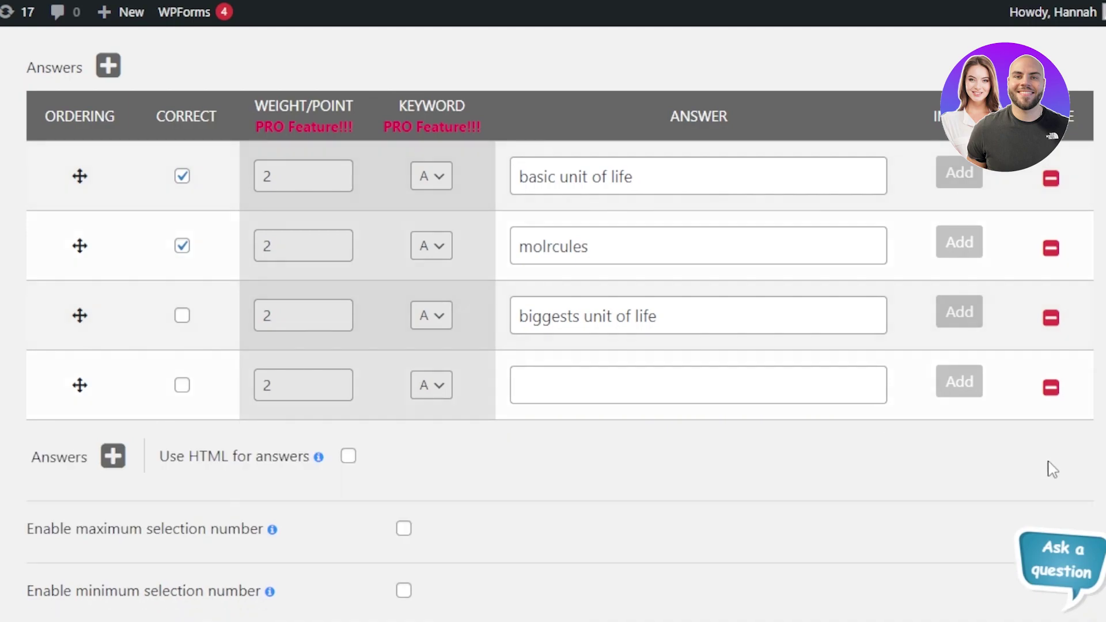
{"action": "left_click", "coordinate": [1051, 387]}
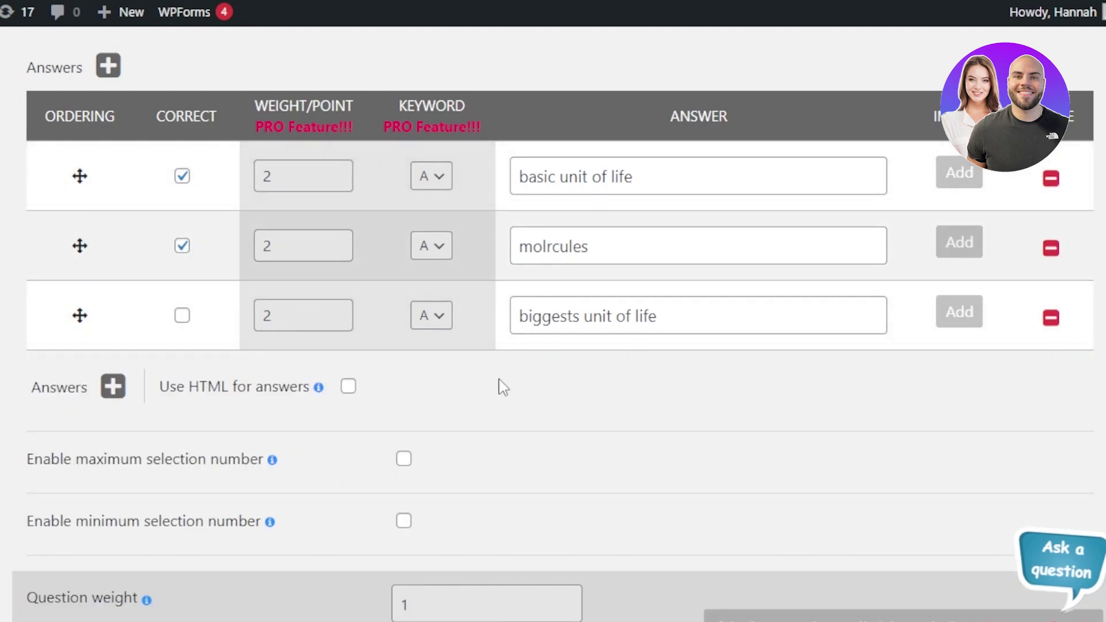
Focus the Question title field, then go to the question's Settings tab via Advanced settings
{"action": "scroll", "coordinate": [720, 520], "scroll_direction": "down", "scroll_amount": 12}
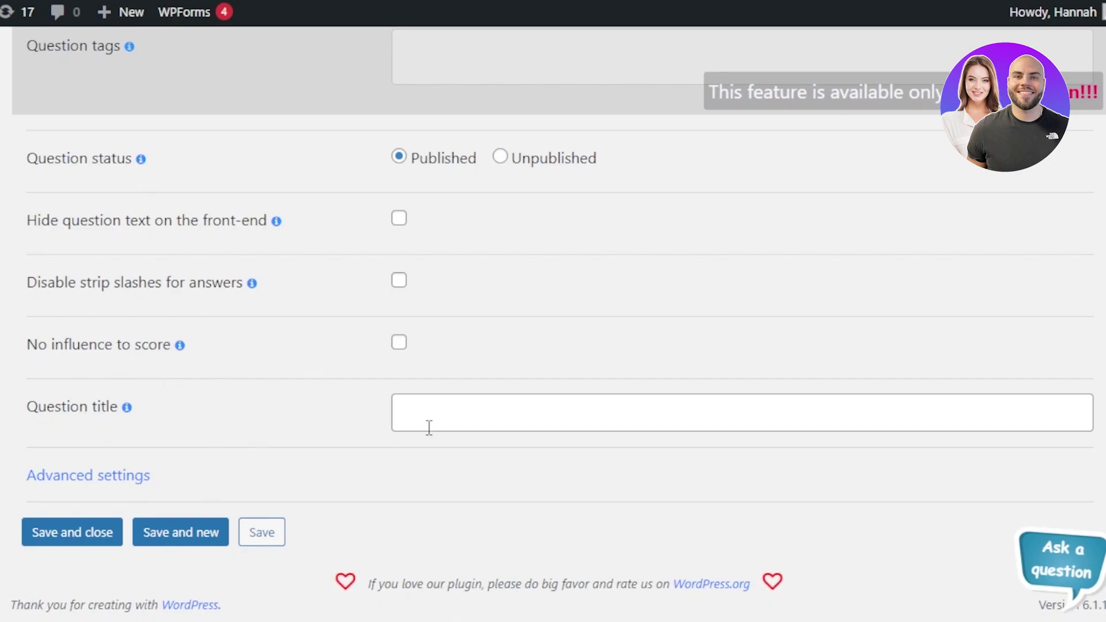
{"action": "left_click", "coordinate": [463, 414]}
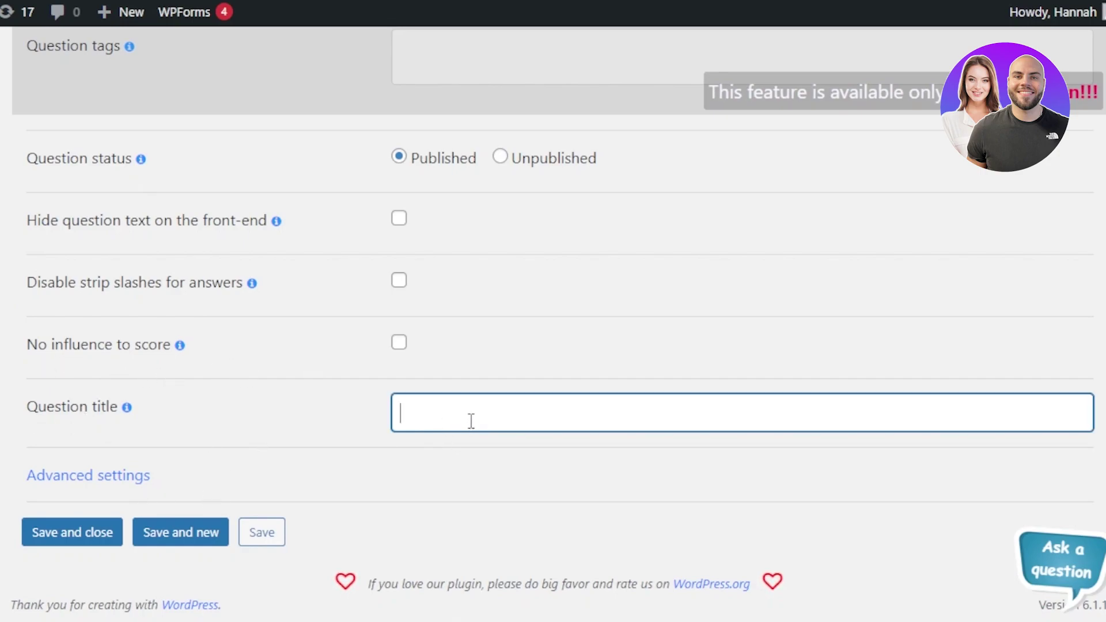
{"action": "left_click", "coordinate": [120, 478]}
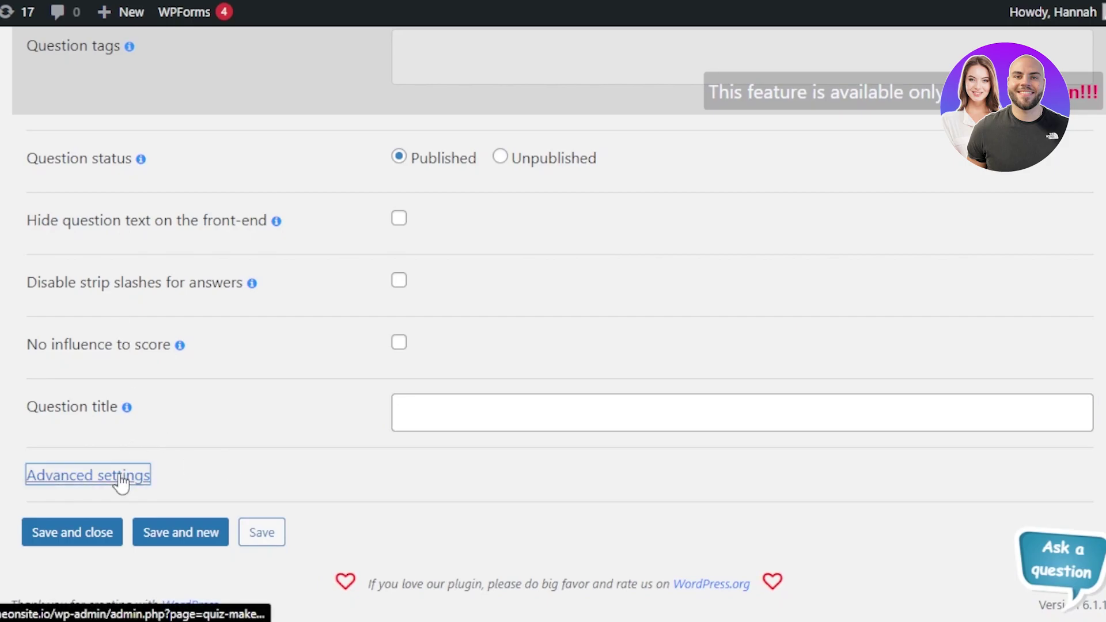
{"action": "scroll", "coordinate": [121, 483], "scroll_direction": "up", "scroll_amount": 6}
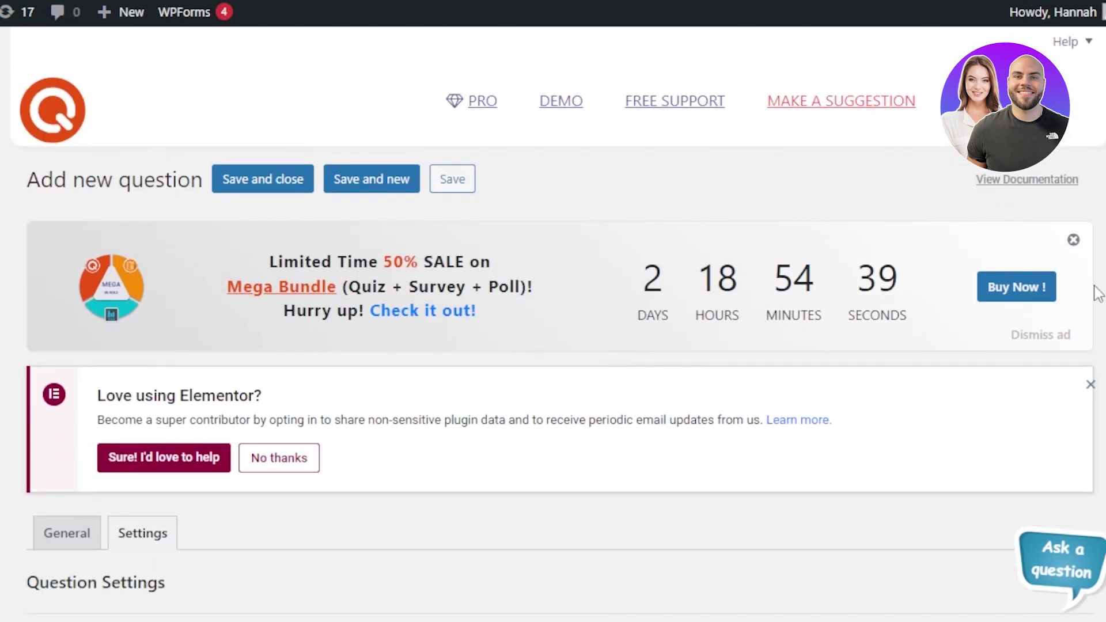
{"action": "scroll", "coordinate": [553, 323], "scroll_direction": "down", "scroll_amount": 6}
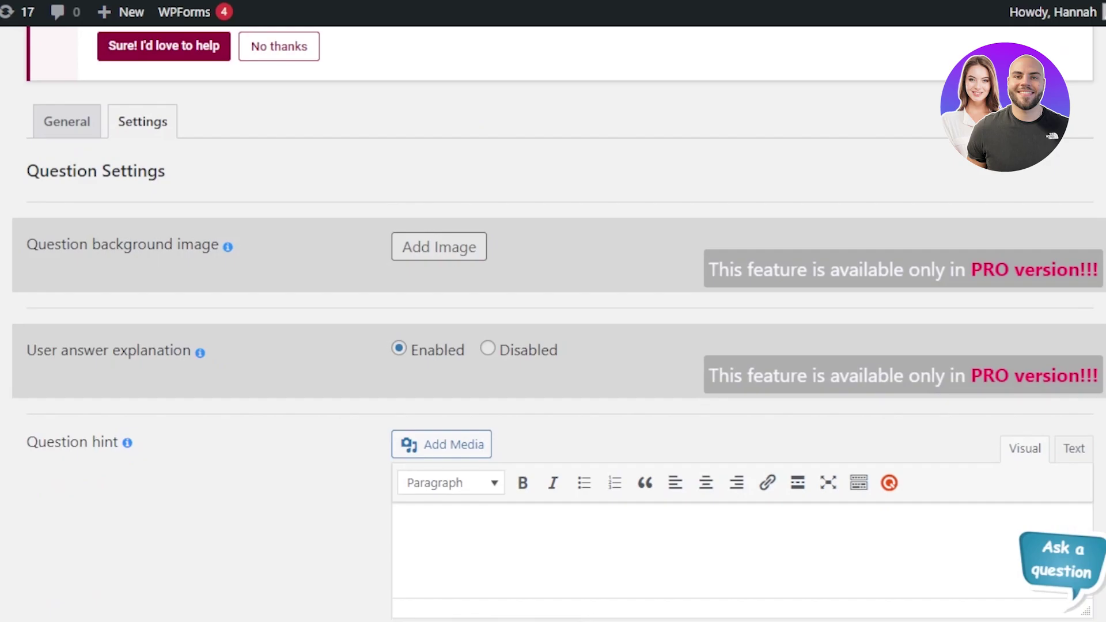
{"action": "scroll", "coordinate": [553, 322], "scroll_direction": "down", "scroll_amount": 4}
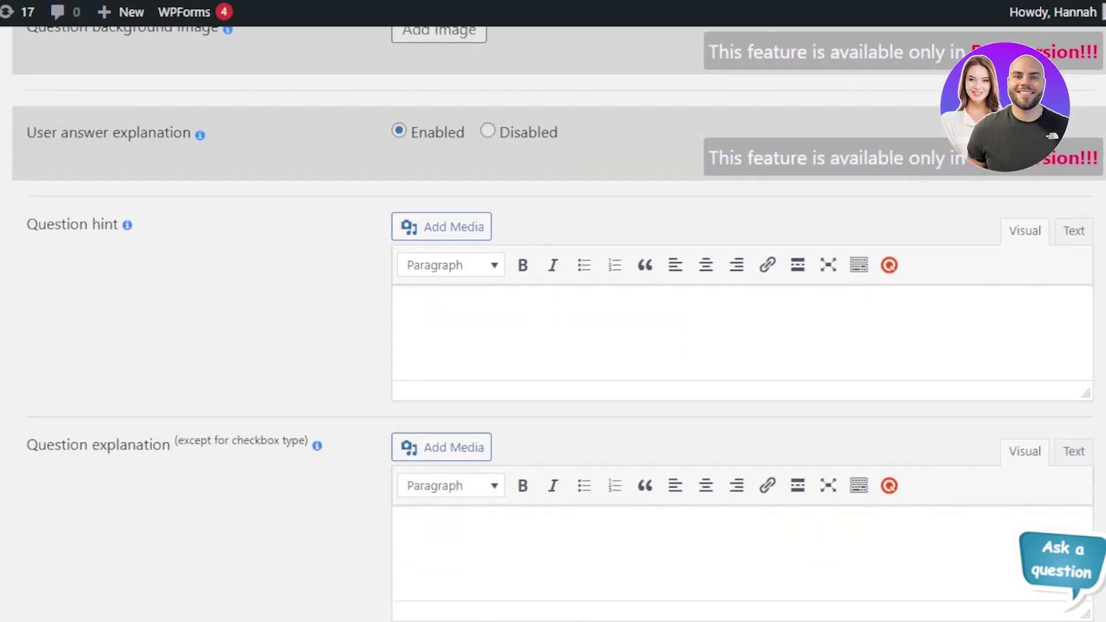
{"action": "scroll", "coordinate": [553, 322], "scroll_direction": "down", "scroll_amount": 1}
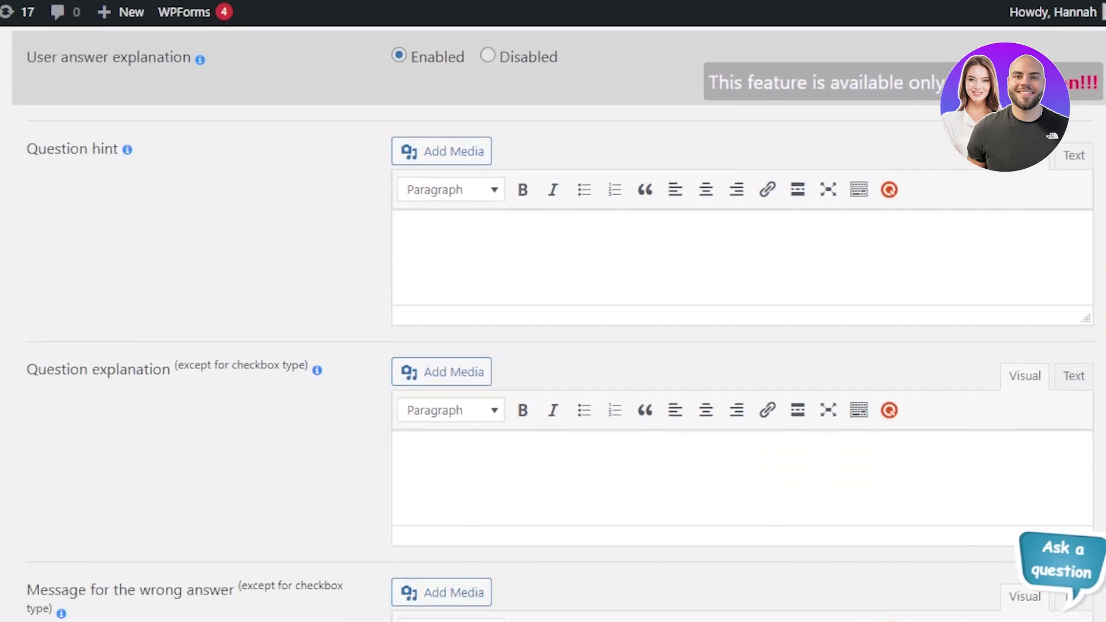
{"action": "scroll", "coordinate": [788, 196], "scroll_direction": "down", "scroll_amount": 4}
{"action": "scroll", "coordinate": [788, 195], "scroll_direction": "up", "scroll_amount": 7}
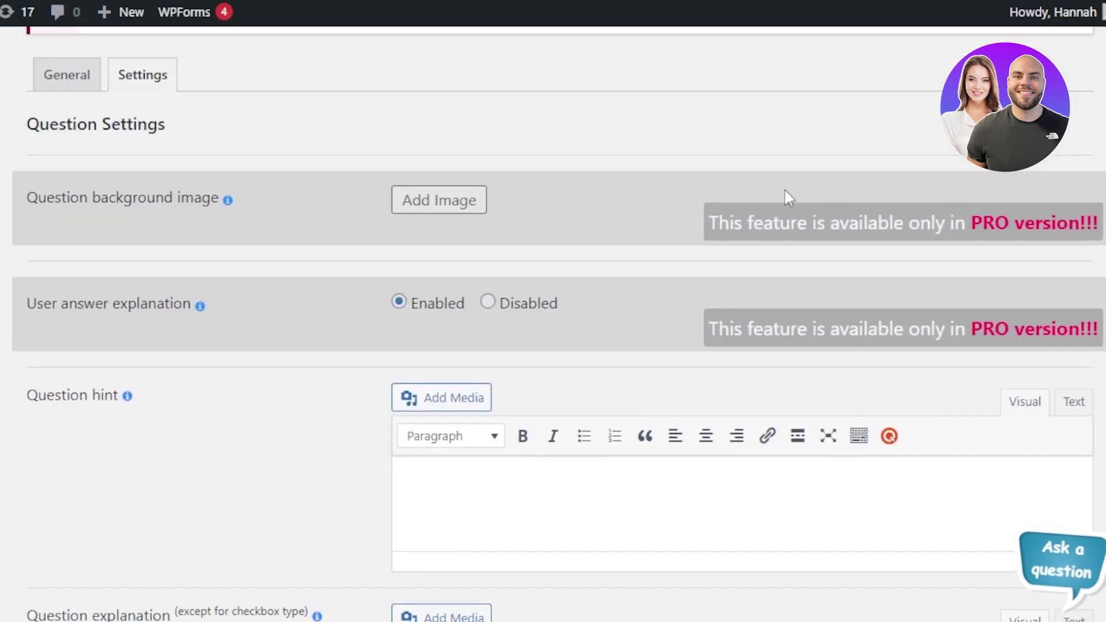
{"action": "scroll", "coordinate": [583, 436], "scroll_direction": "down", "scroll_amount": 5}
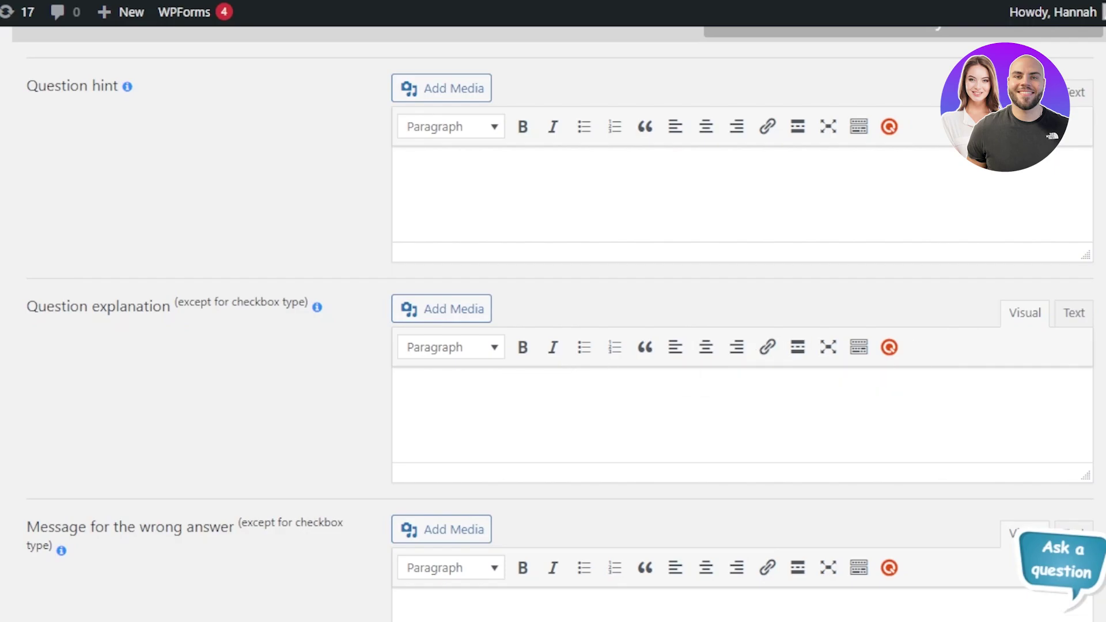
{"action": "scroll", "coordinate": [553, 323], "scroll_direction": "down", "scroll_amount": 9}
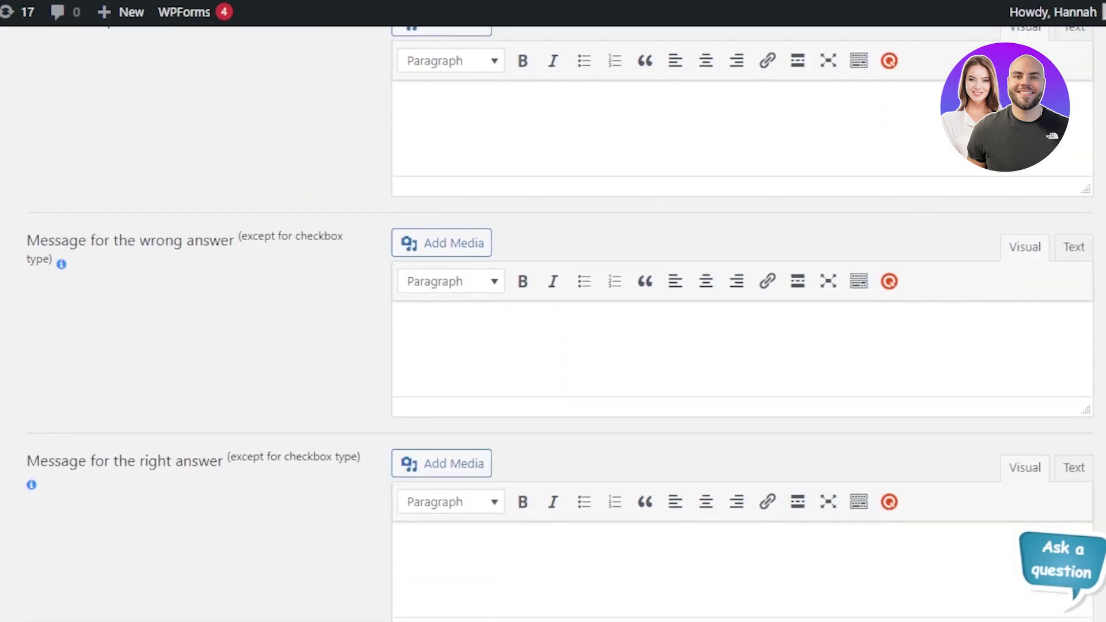
{"action": "scroll", "coordinate": [553, 322], "scroll_direction": "down", "scroll_amount": 2}
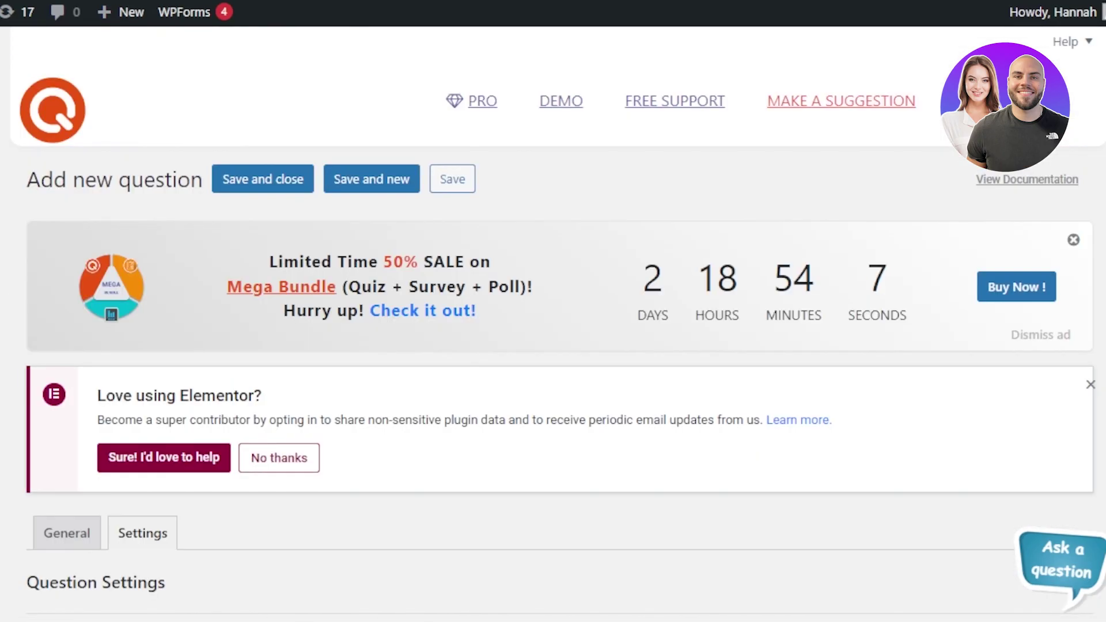
{"action": "scroll", "coordinate": [553, 322], "scroll_direction": "down", "scroll_amount": 15}
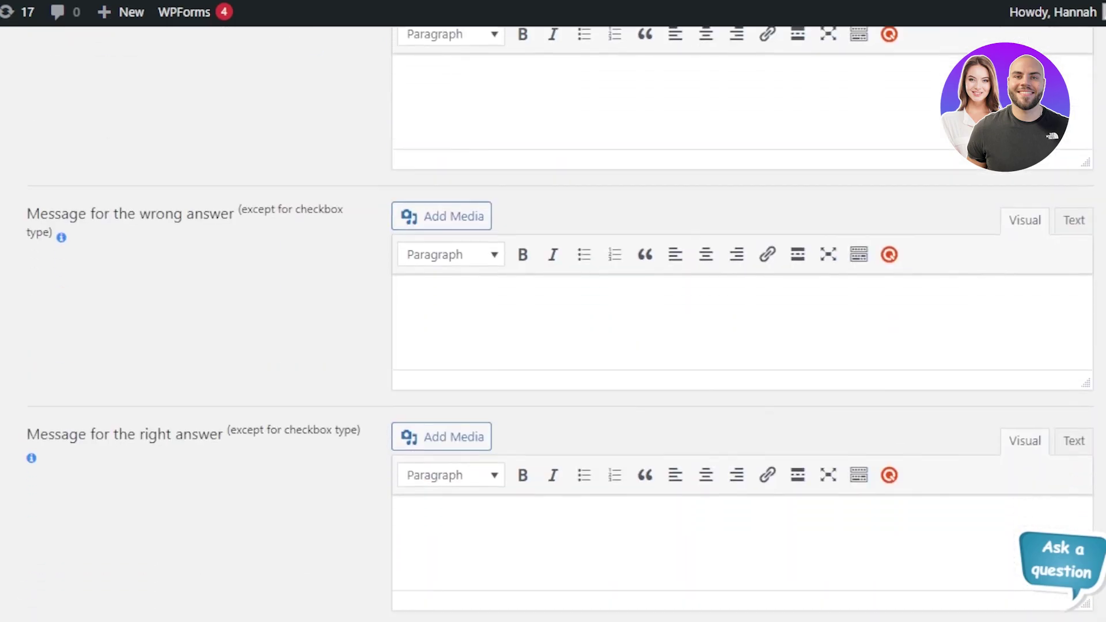
{"action": "scroll", "coordinate": [309, 430], "scroll_direction": "down", "scroll_amount": 3}
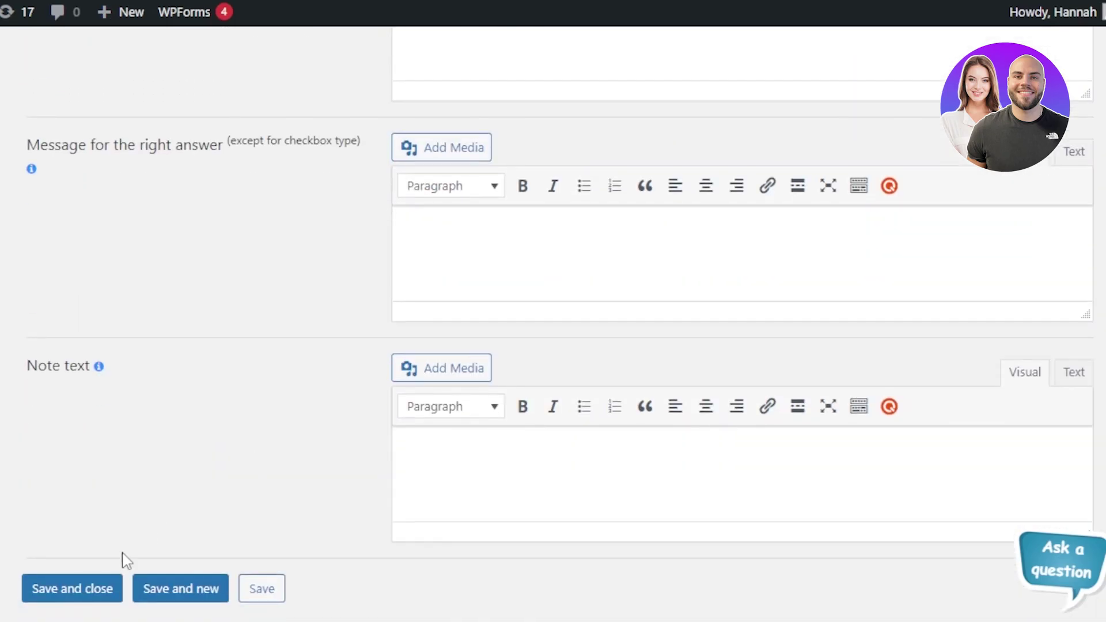
{"action": "left_click", "coordinate": [80, 599]}
{"action": "left_click", "coordinate": [496, 407]}
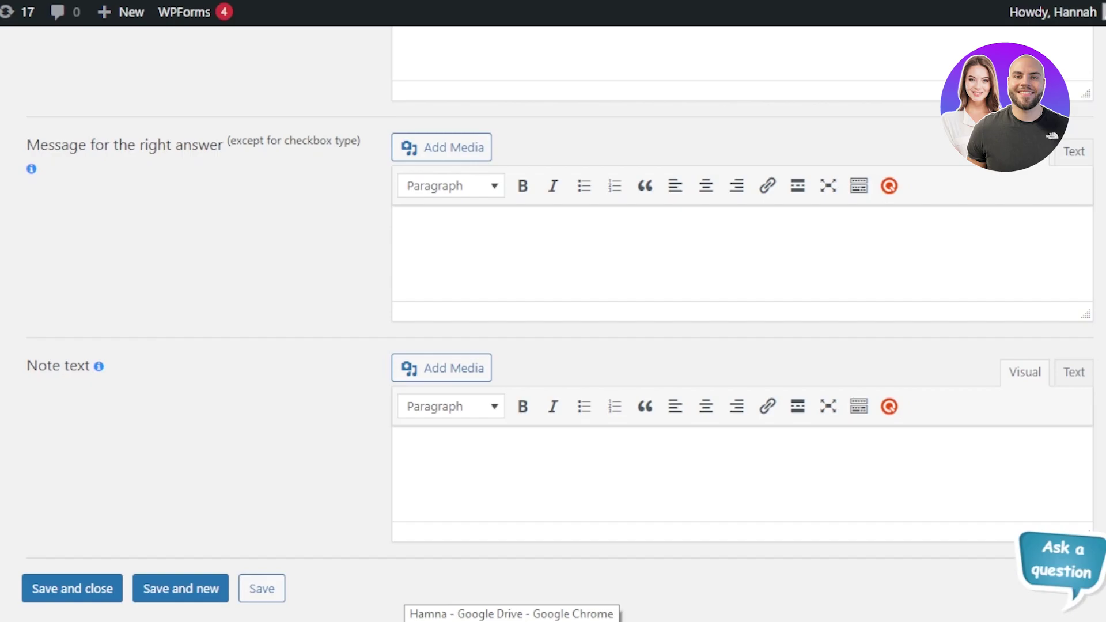
{"action": "scroll", "coordinate": [553, 322], "scroll_direction": "up", "scroll_amount": 20}
{"action": "scroll", "coordinate": [553, 322], "scroll_direction": "down", "scroll_amount": 2}
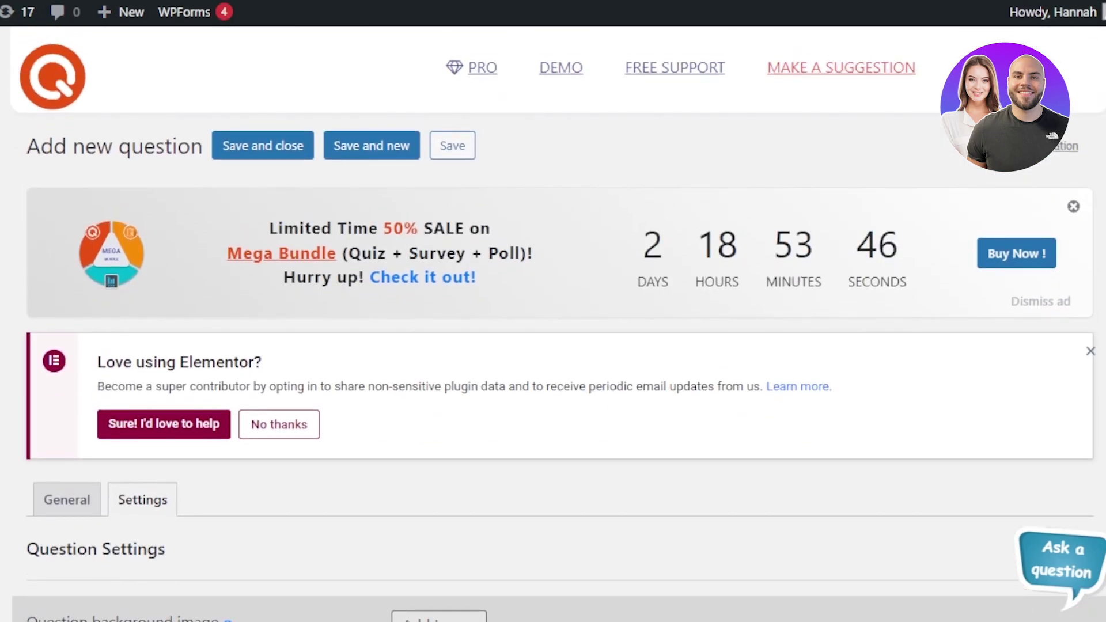
{"action": "scroll", "coordinate": [553, 323], "scroll_direction": "down", "scroll_amount": 2}
Go from Quizzes to Quiz Categories and open a blank Add new category form
{"action": "left_click", "coordinate": [28, 110]}
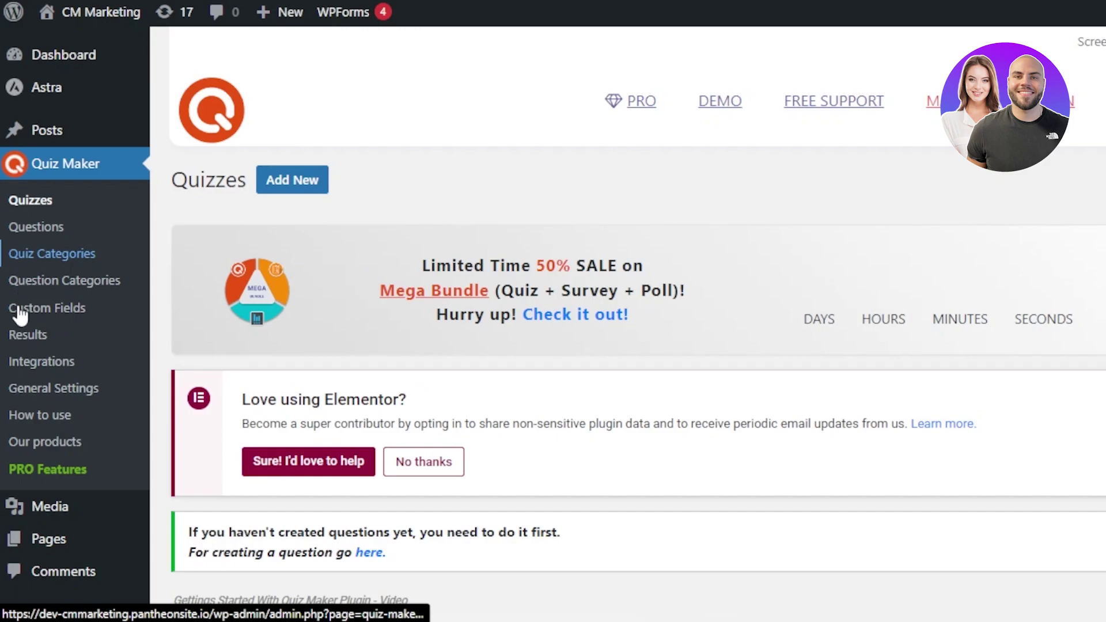
{"action": "left_click", "coordinate": [40, 254]}
{"action": "scroll", "coordinate": [616, 248], "scroll_direction": "down", "scroll_amount": 3}
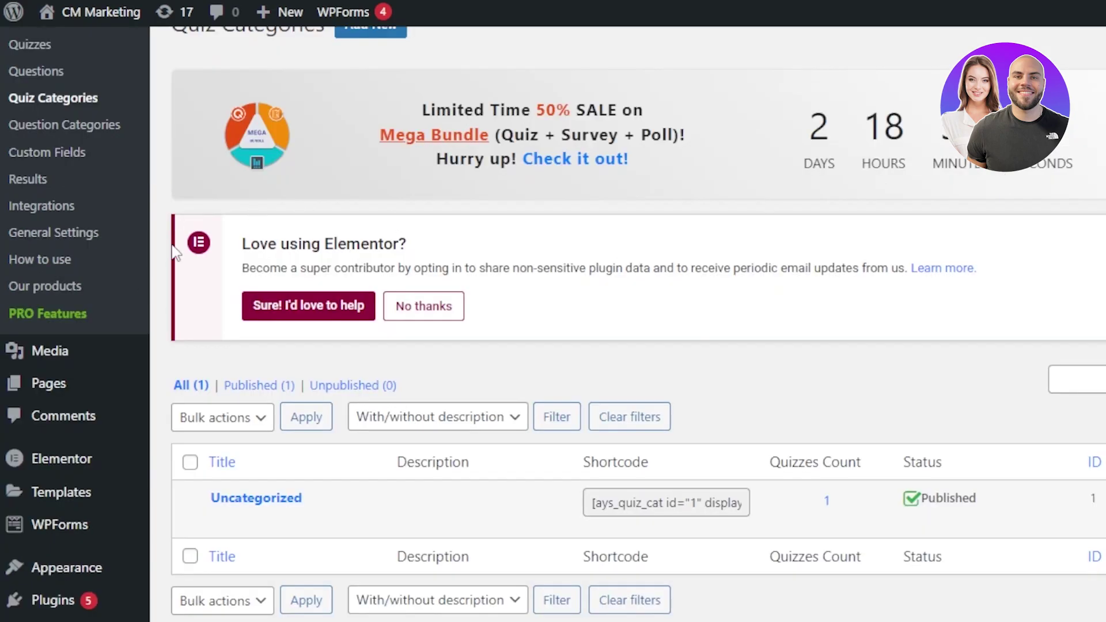
{"action": "scroll", "coordinate": [624, 414], "scroll_direction": "down", "scroll_amount": 3}
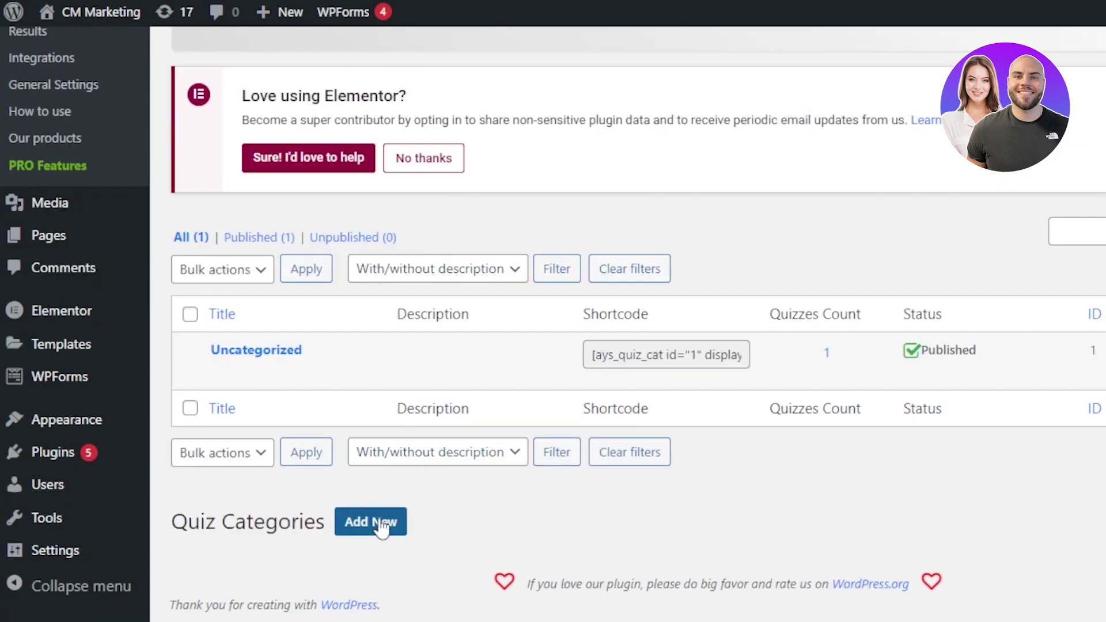
{"action": "left_click", "coordinate": [354, 529]}
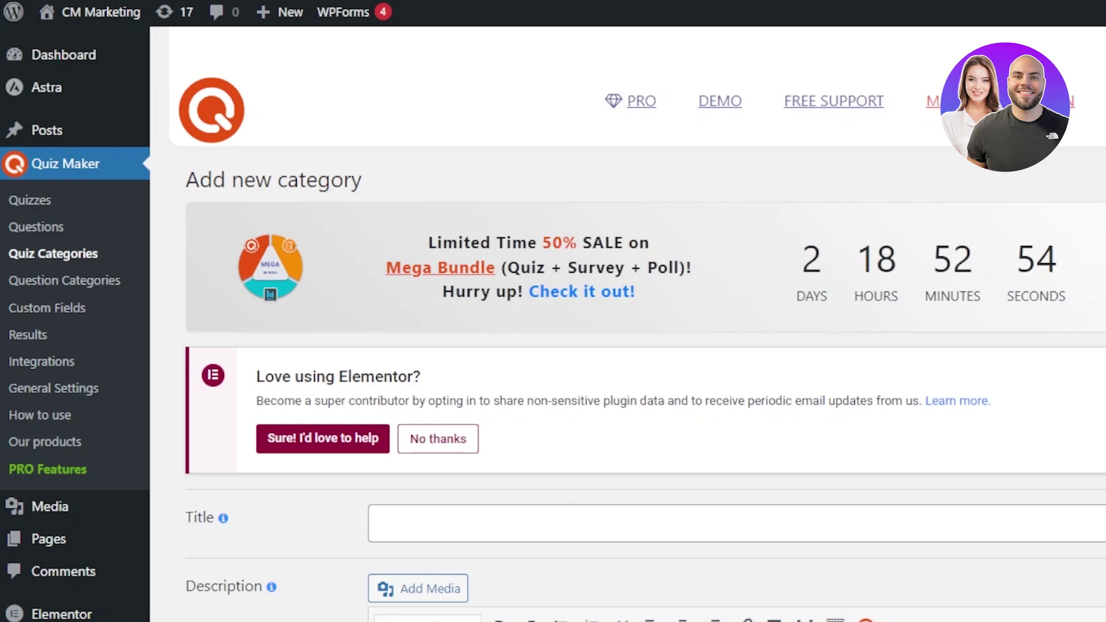
{"action": "scroll", "coordinate": [740, 470], "scroll_direction": "down", "scroll_amount": 3}
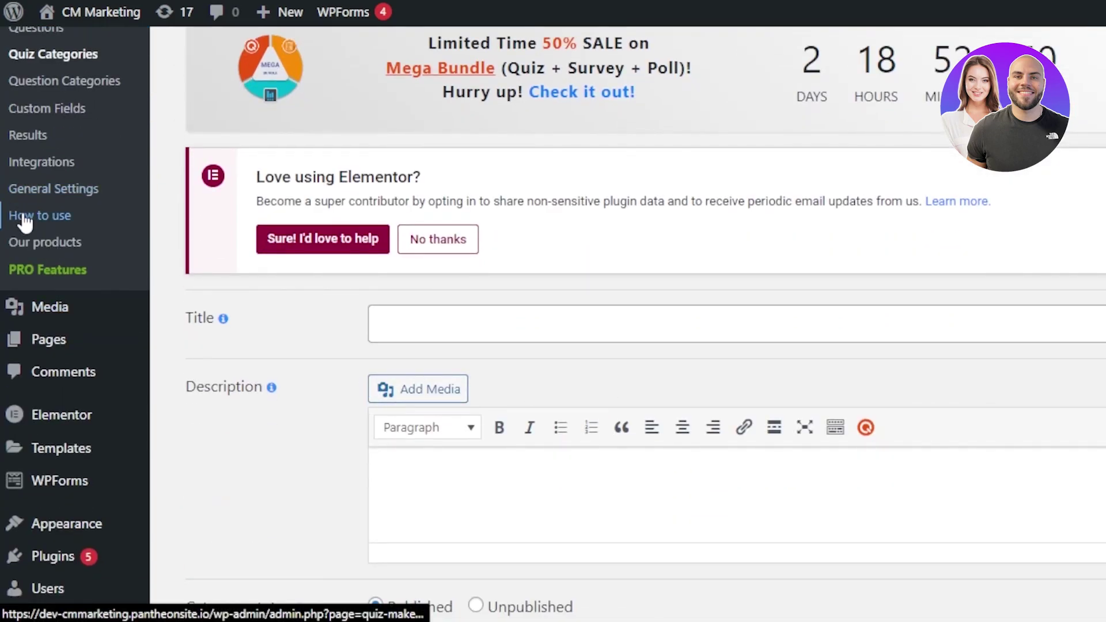
Open Quiz Maker Integrations and review MailChimp, PayPal, reCAPTCHA, Slack and Zapier sections
{"action": "left_click", "coordinate": [36, 161]}
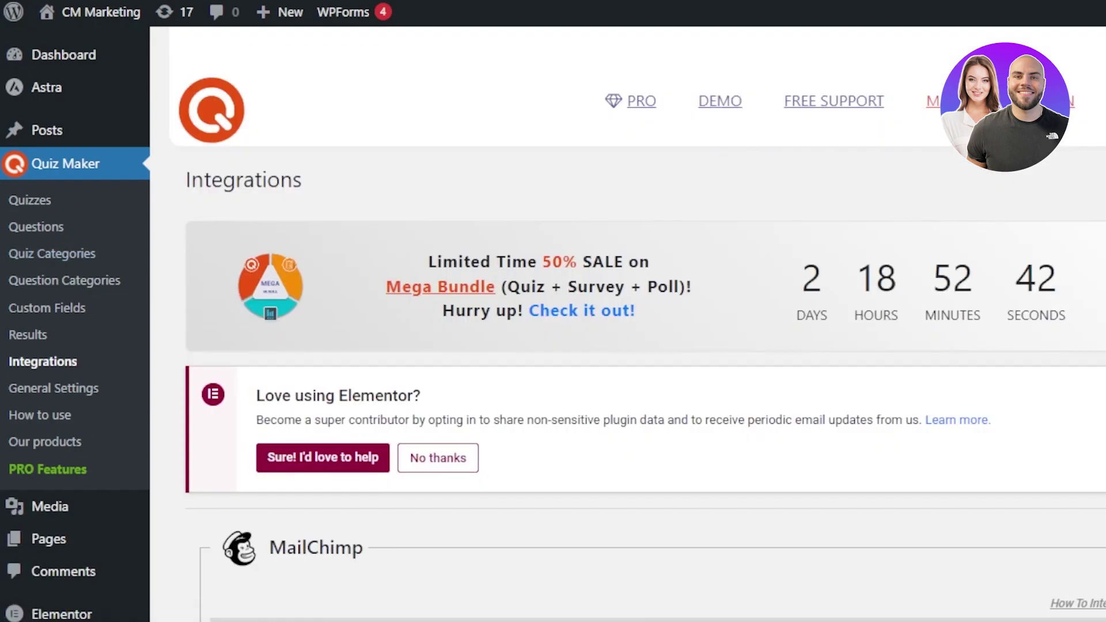
{"action": "scroll", "coordinate": [628, 322], "scroll_direction": "down", "scroll_amount": 8}
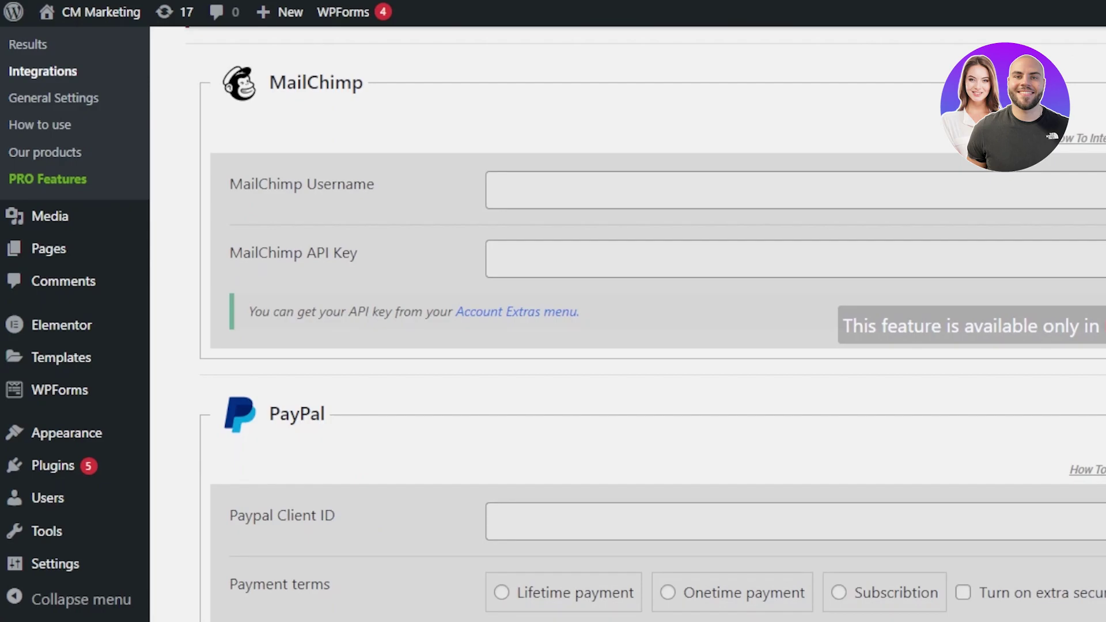
{"action": "scroll", "coordinate": [628, 322], "scroll_direction": "down", "scroll_amount": 12}
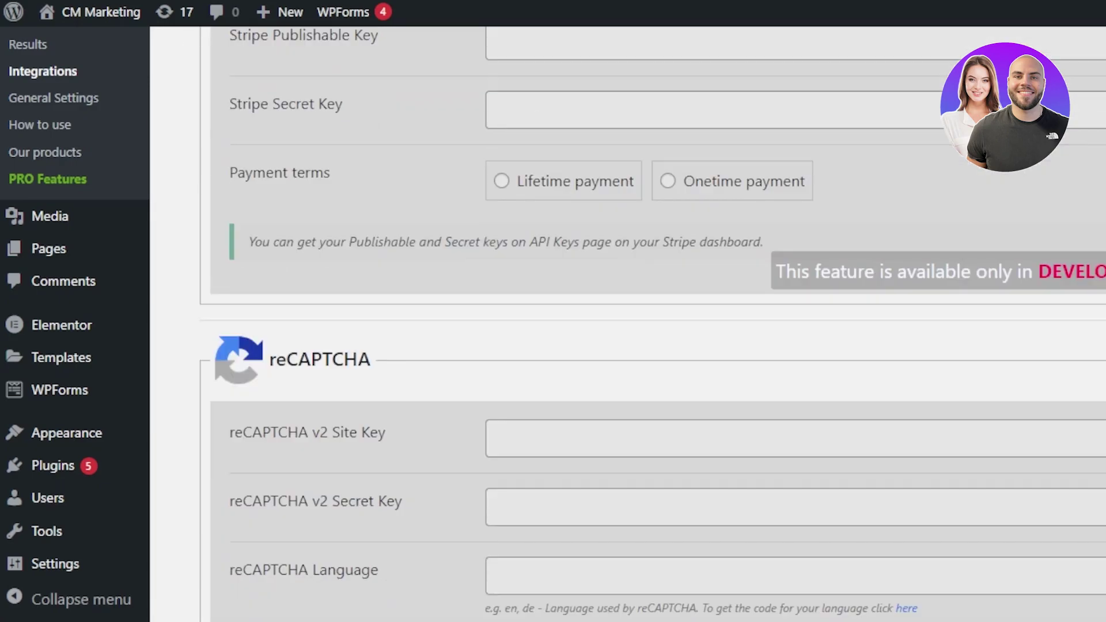
{"action": "scroll", "coordinate": [628, 323], "scroll_direction": "down", "scroll_amount": 15}
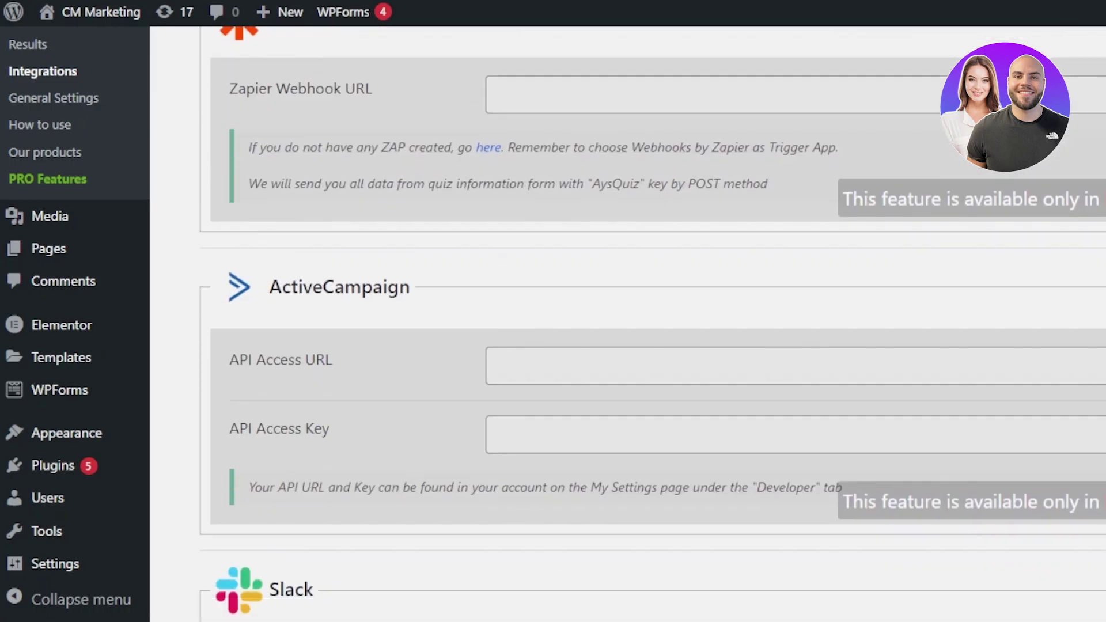
{"action": "scroll", "coordinate": [628, 323], "scroll_direction": "down", "scroll_amount": 3}
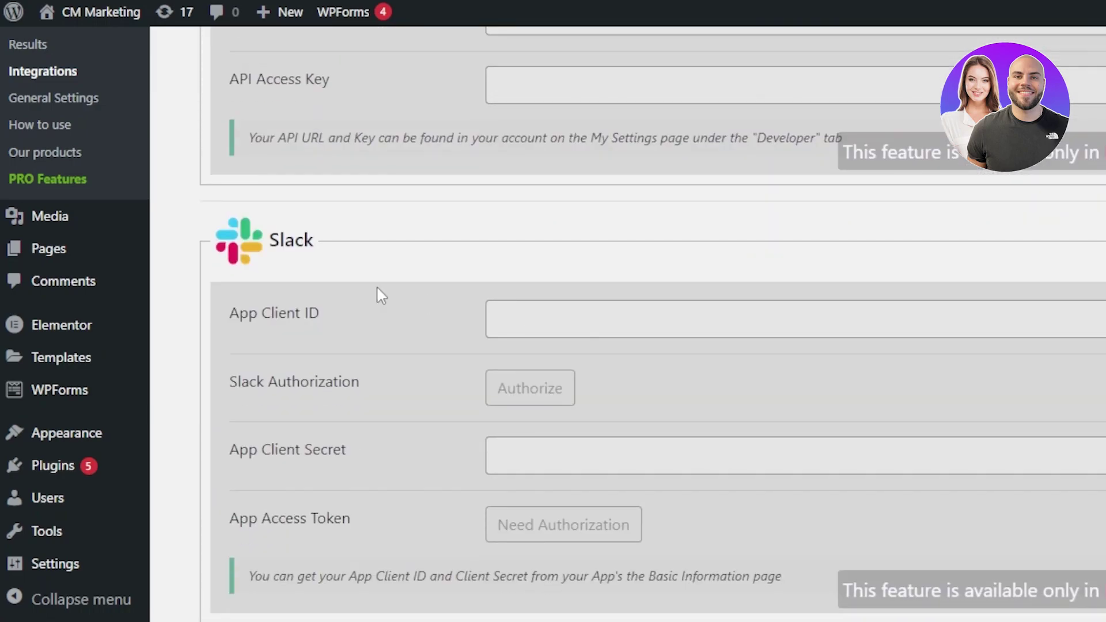
{"action": "scroll", "coordinate": [628, 322], "scroll_direction": "down", "scroll_amount": 18}
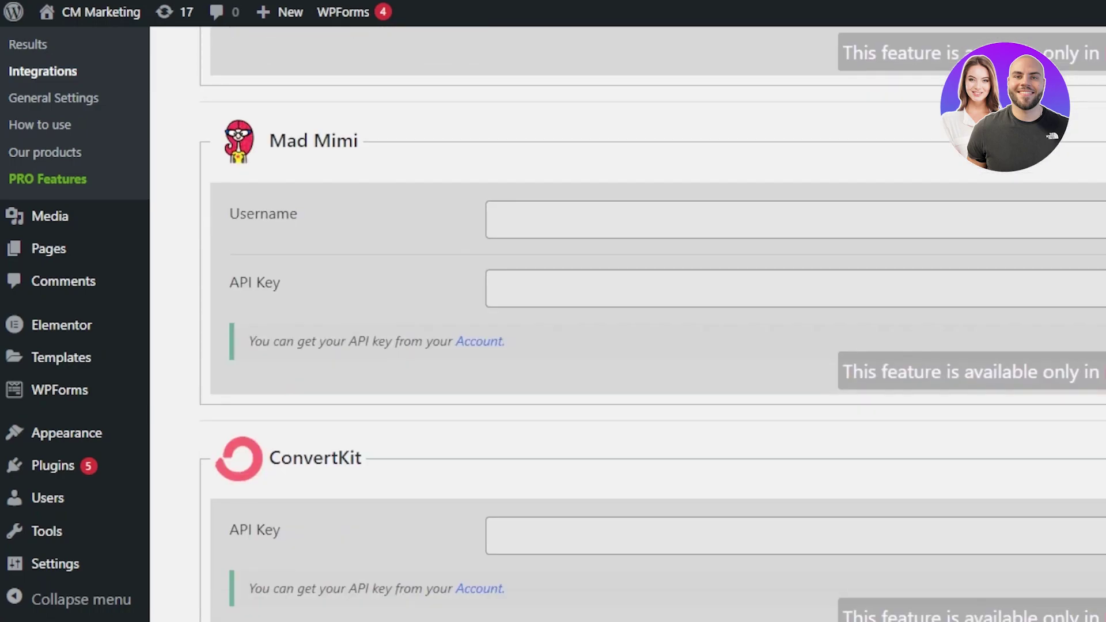
{"action": "scroll", "coordinate": [627, 322], "scroll_direction": "up", "scroll_amount": 9}
{"action": "scroll", "coordinate": [627, 323], "scroll_direction": "down", "scroll_amount": 5}
{"action": "scroll", "coordinate": [628, 323], "scroll_direction": "up", "scroll_amount": 12}
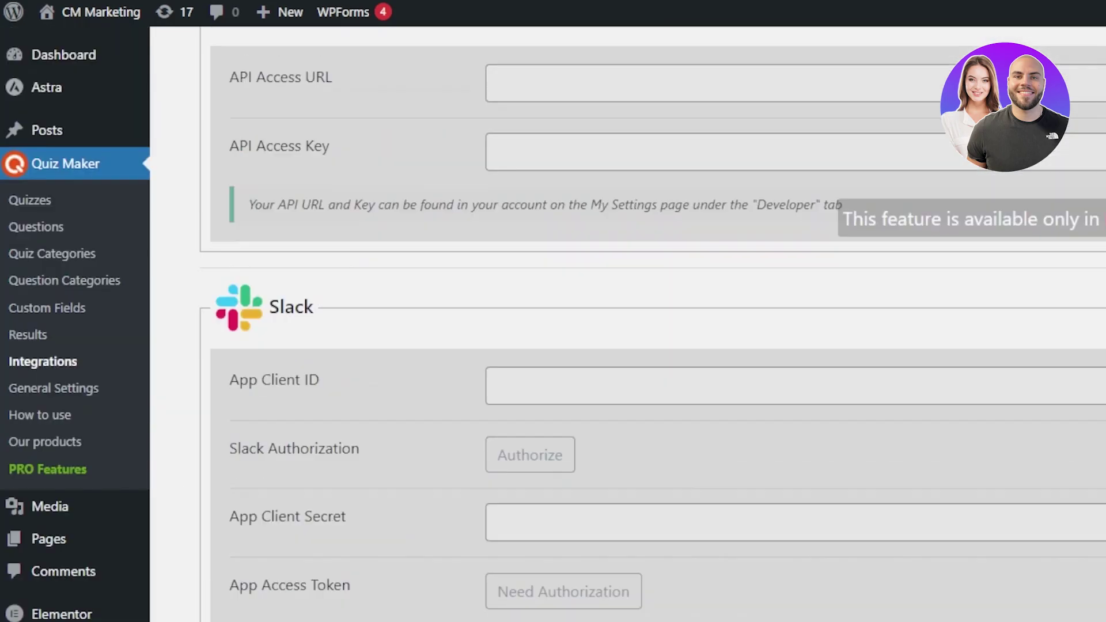
{"action": "scroll", "coordinate": [596, 356], "scroll_direction": "up", "scroll_amount": 9}
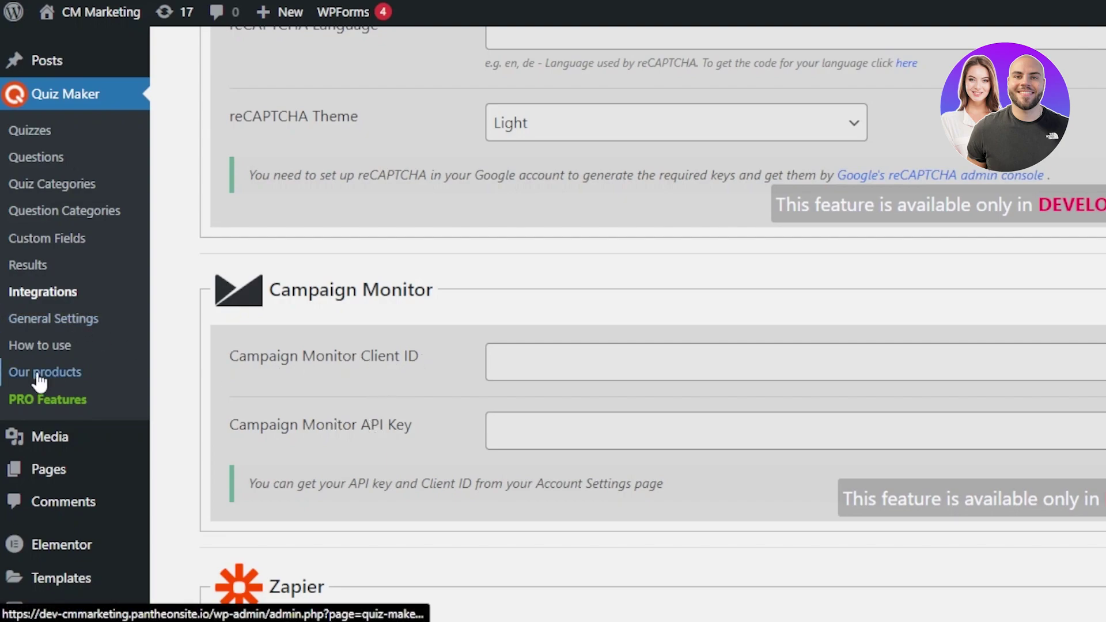
Open Quiz Maker's Results page and scroll to the empty results table
{"action": "left_click", "coordinate": [22, 263]}
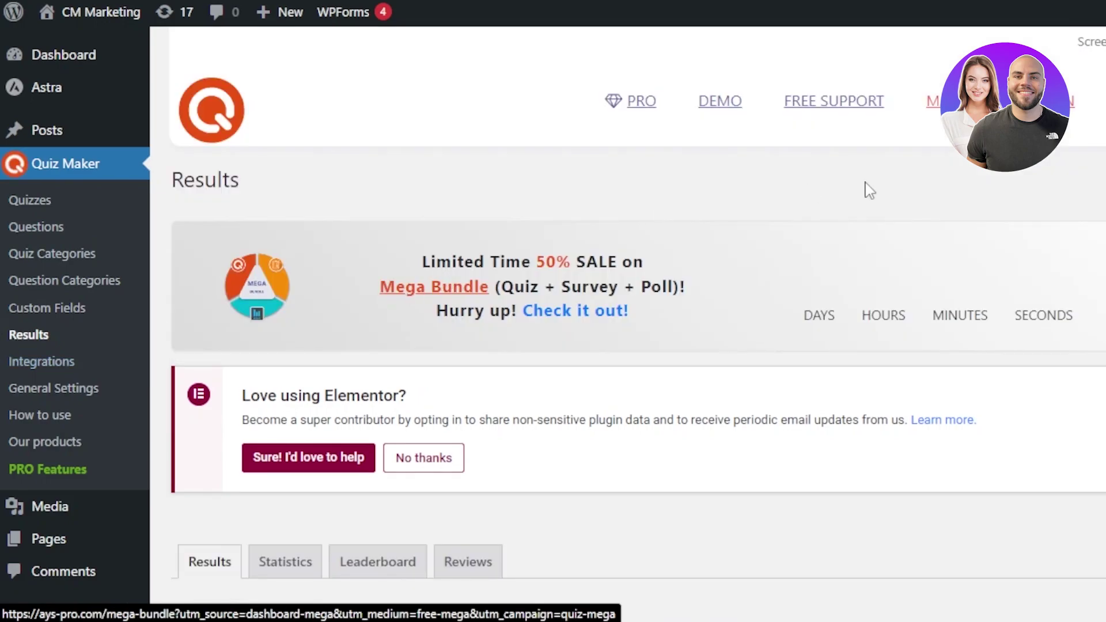
{"action": "scroll", "coordinate": [714, 383], "scroll_direction": "down", "scroll_amount": 4}
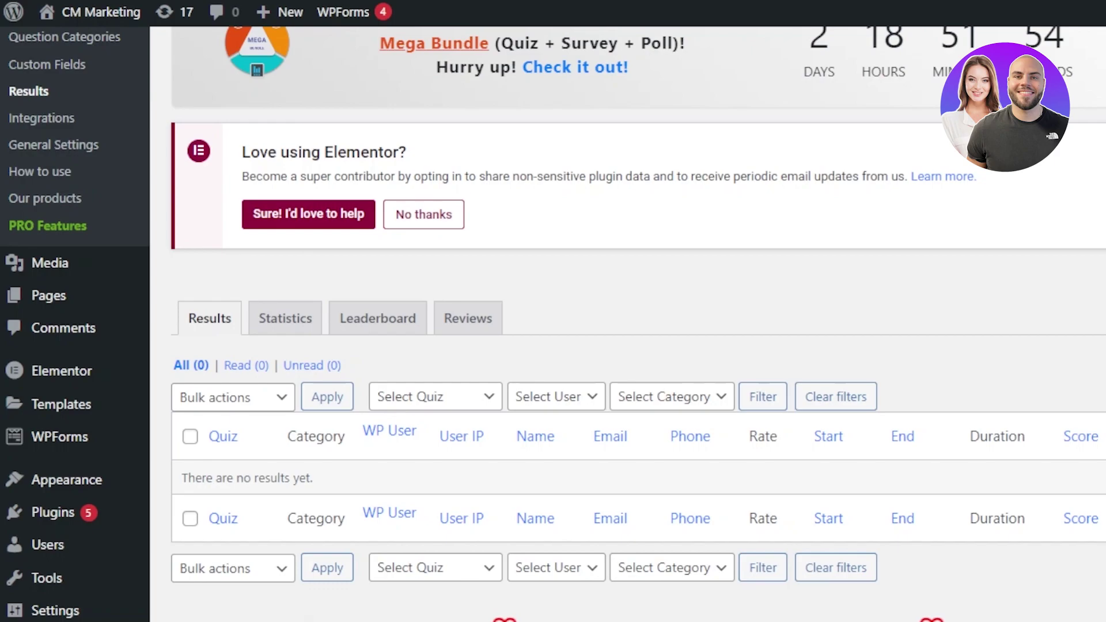
{"action": "scroll", "coordinate": [628, 322], "scroll_direction": "up", "scroll_amount": 2}
{"action": "scroll", "coordinate": [628, 322], "scroll_direction": "down", "scroll_amount": 2}
{"action": "scroll", "coordinate": [553, 322], "scroll_direction": "down", "scroll_amount": 1}
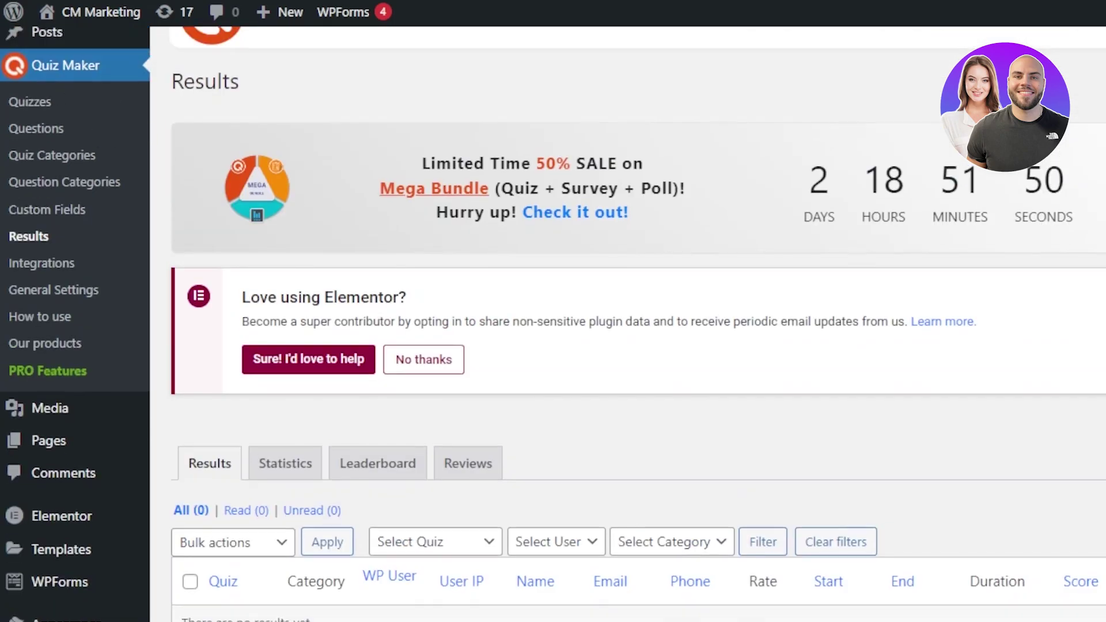
{"action": "scroll", "coordinate": [628, 322], "scroll_direction": "up", "scroll_amount": 2}
{"action": "scroll", "coordinate": [627, 322], "scroll_direction": "down", "scroll_amount": 2}
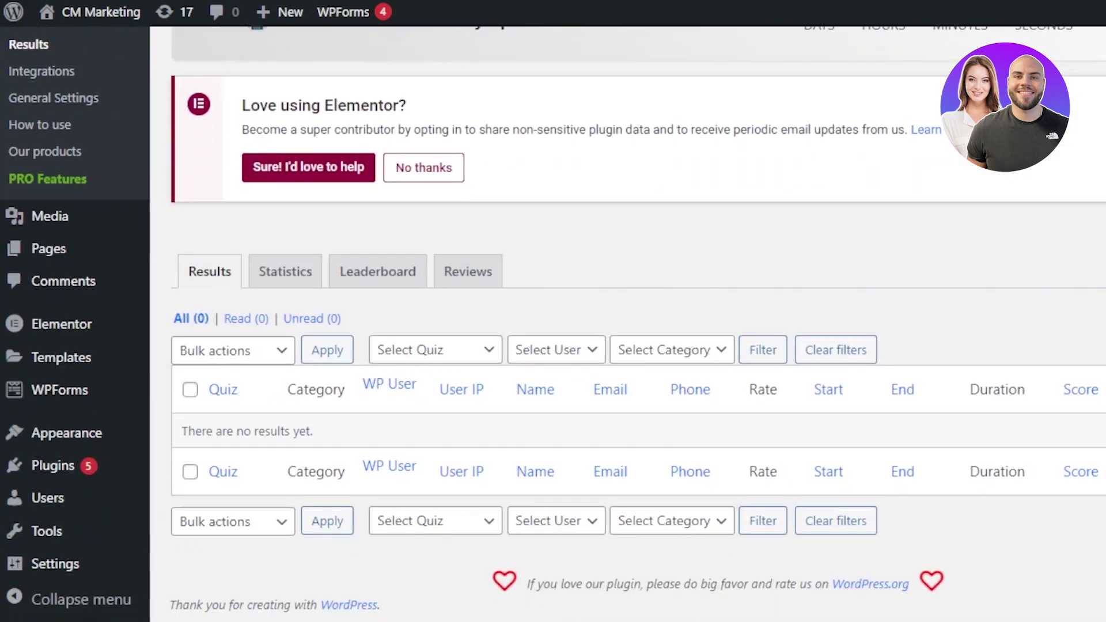
{"action": "scroll", "coordinate": [534, 323], "scroll_direction": "up", "scroll_amount": 4}
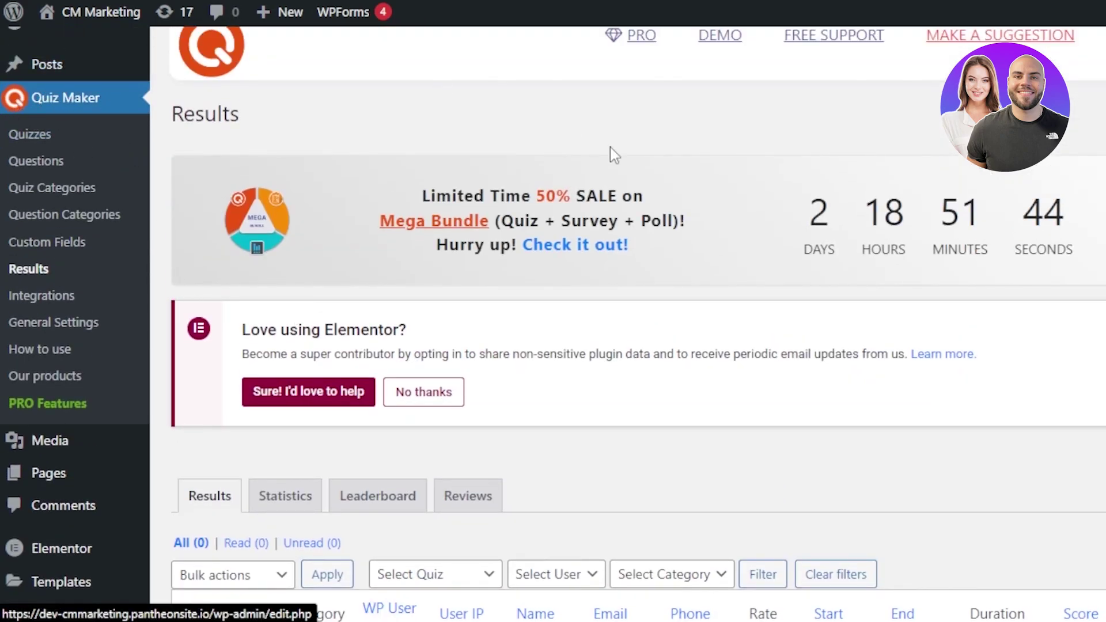
{"action": "scroll", "coordinate": [627, 322], "scroll_direction": "up", "scroll_amount": 1}
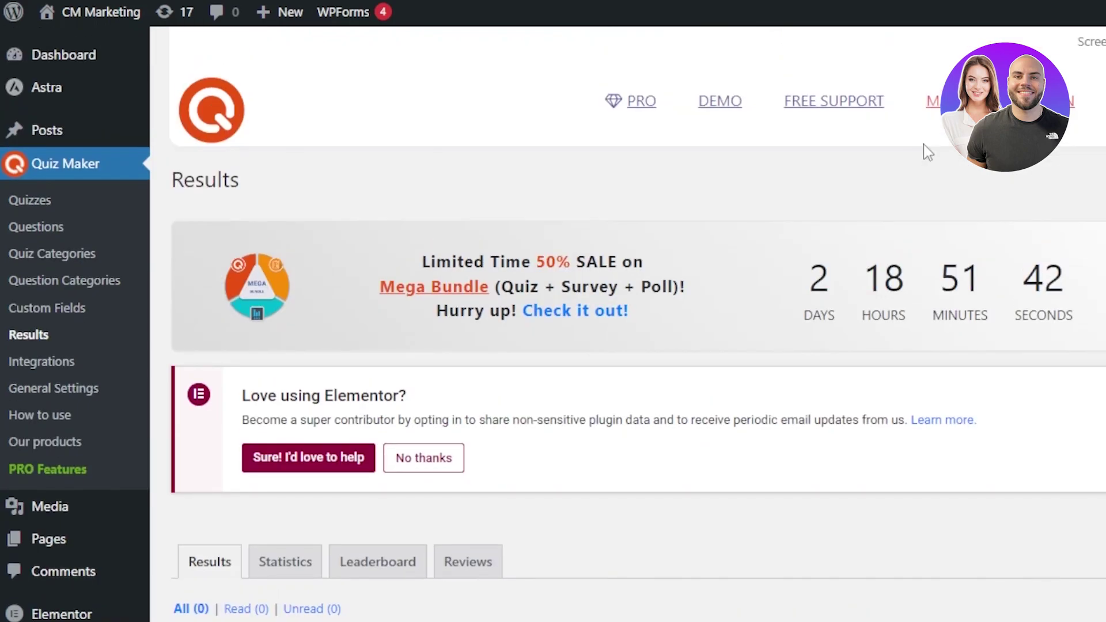
{"action": "left_click", "coordinate": [647, 102]}
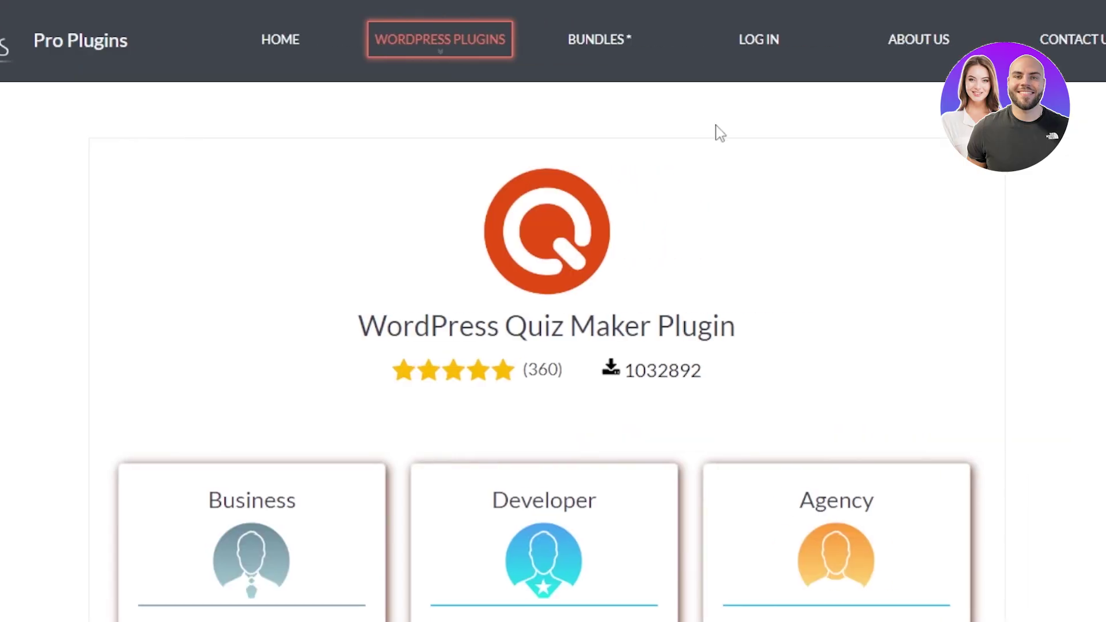
{"action": "scroll", "coordinate": [716, 130], "scroll_direction": "down", "scroll_amount": 9}
{"action": "scroll", "coordinate": [553, 311], "scroll_direction": "up", "scroll_amount": 5}
{"action": "scroll", "coordinate": [553, 311], "scroll_direction": "down", "scroll_amount": 20}
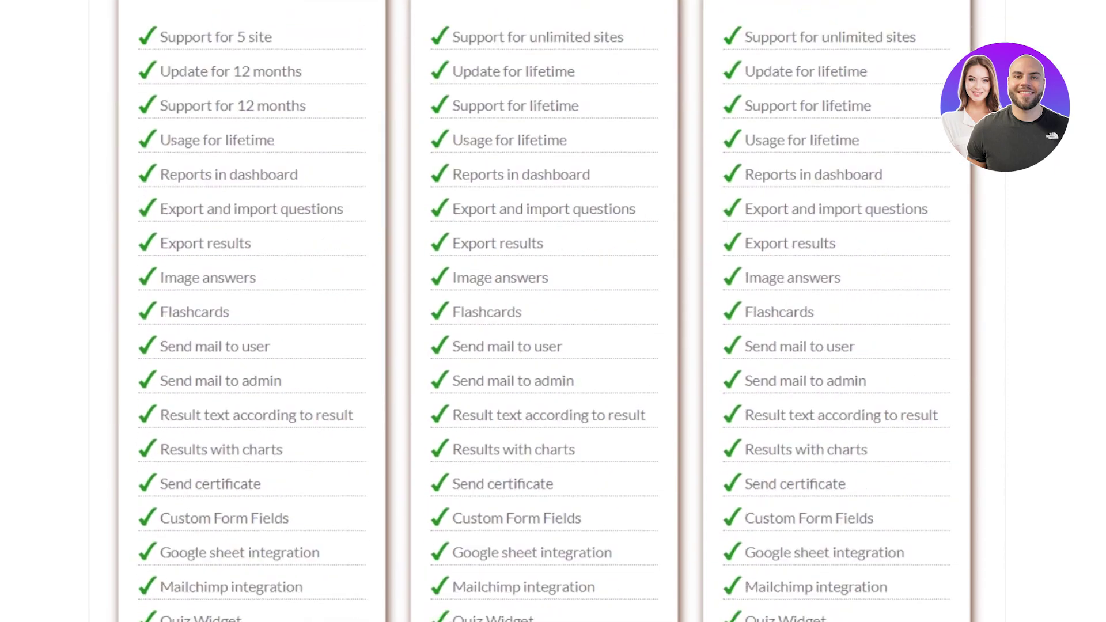
{"action": "scroll", "coordinate": [553, 311], "scroll_direction": "up", "scroll_amount": 6}
{"action": "scroll", "coordinate": [553, 311], "scroll_direction": "up", "scroll_amount": 12}
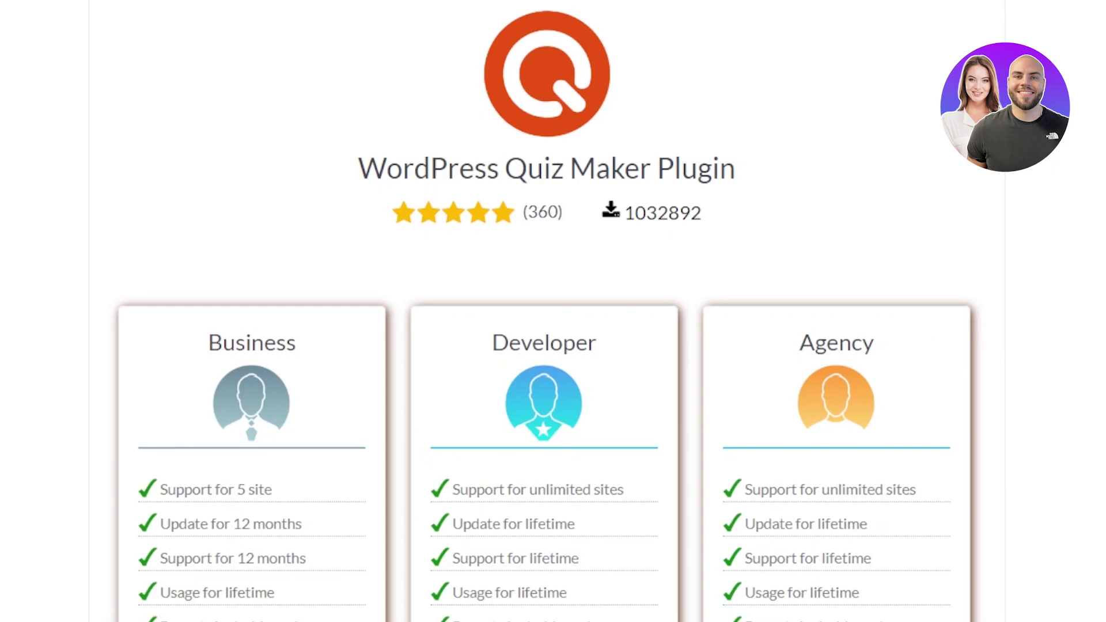
{"action": "scroll", "coordinate": [553, 311], "scroll_direction": "down", "scroll_amount": 20}
{"action": "scroll", "coordinate": [553, 311], "scroll_direction": "up", "scroll_amount": 20}
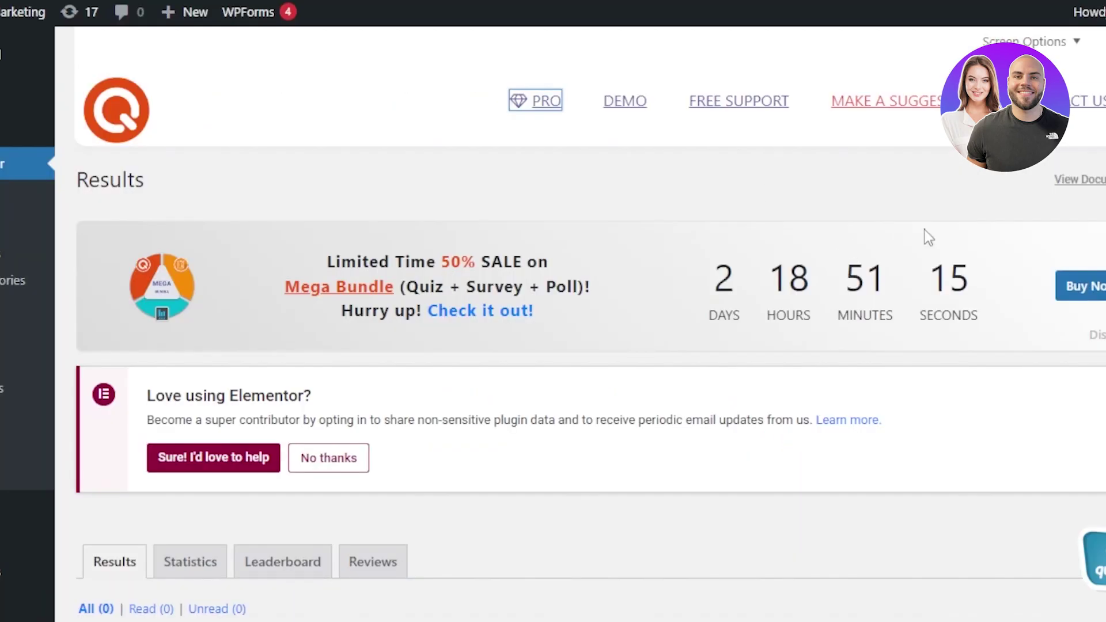
{"action": "scroll", "coordinate": [351, 333], "scroll_direction": "down", "scroll_amount": 5}
{"action": "scroll", "coordinate": [351, 333], "scroll_direction": "up", "scroll_amount": 5}
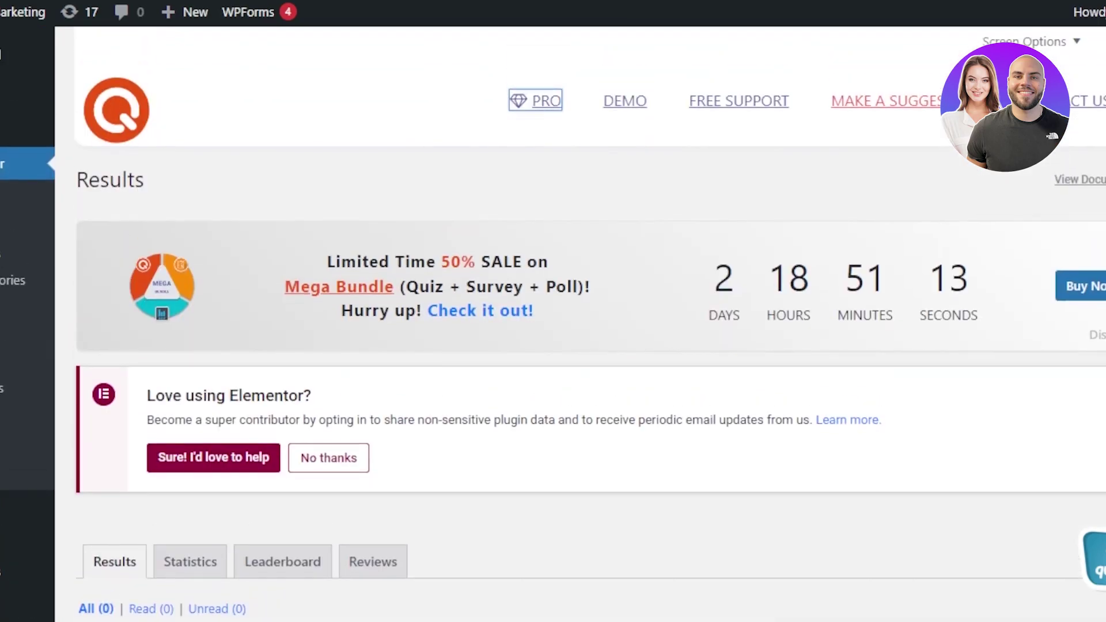